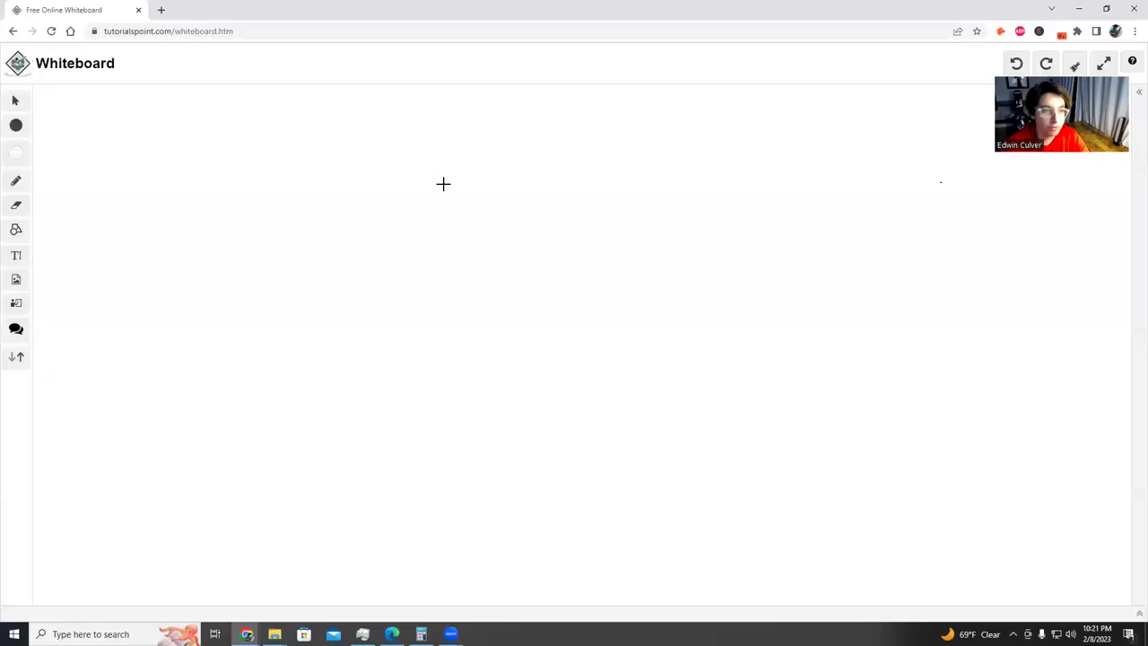
Handwrite MVP with P D, CTA and TCS stacked beneath it, and draw a box around the three lower lines.
{"action": "mouse_move", "coordinate": [436, 111]}
{"action": "left_mouse_down"}
{"action": "mouse_move", "coordinate": [464, 105]}
{"action": "mouse_move", "coordinate": [469, 133]}
{"action": "mouse_move", "coordinate": [499, 110]}
{"action": "mouse_move", "coordinate": [517, 118]}
{"action": "left_mouse_up"}
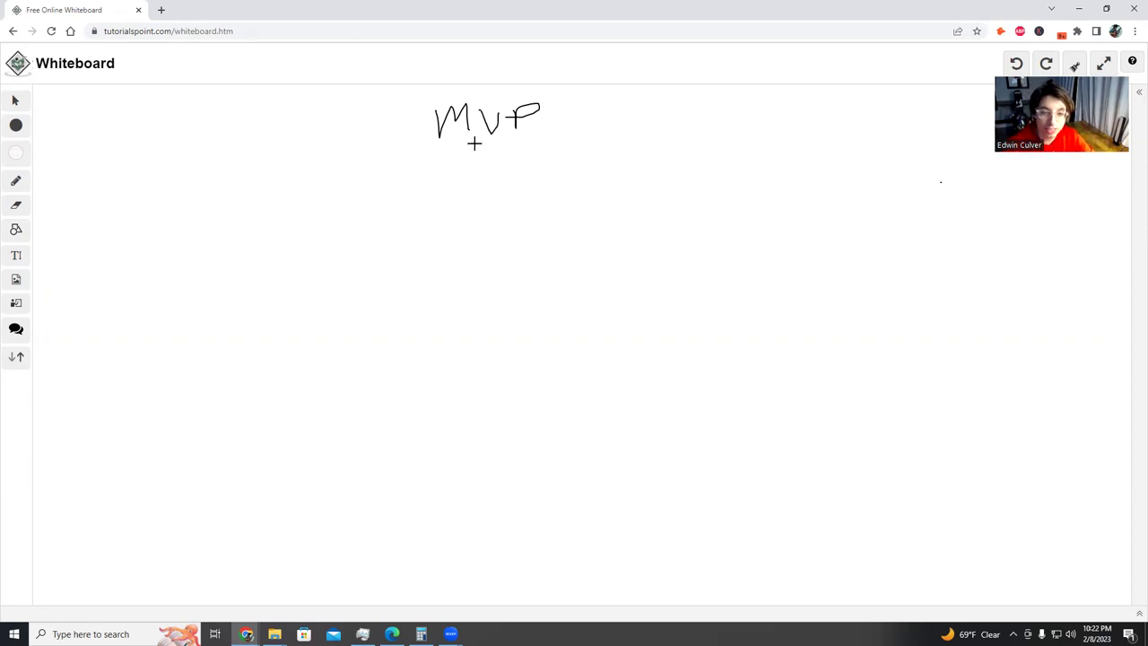
{"action": "left_click_drag", "start_coordinate": [471, 157], "coordinate": [531, 183]}
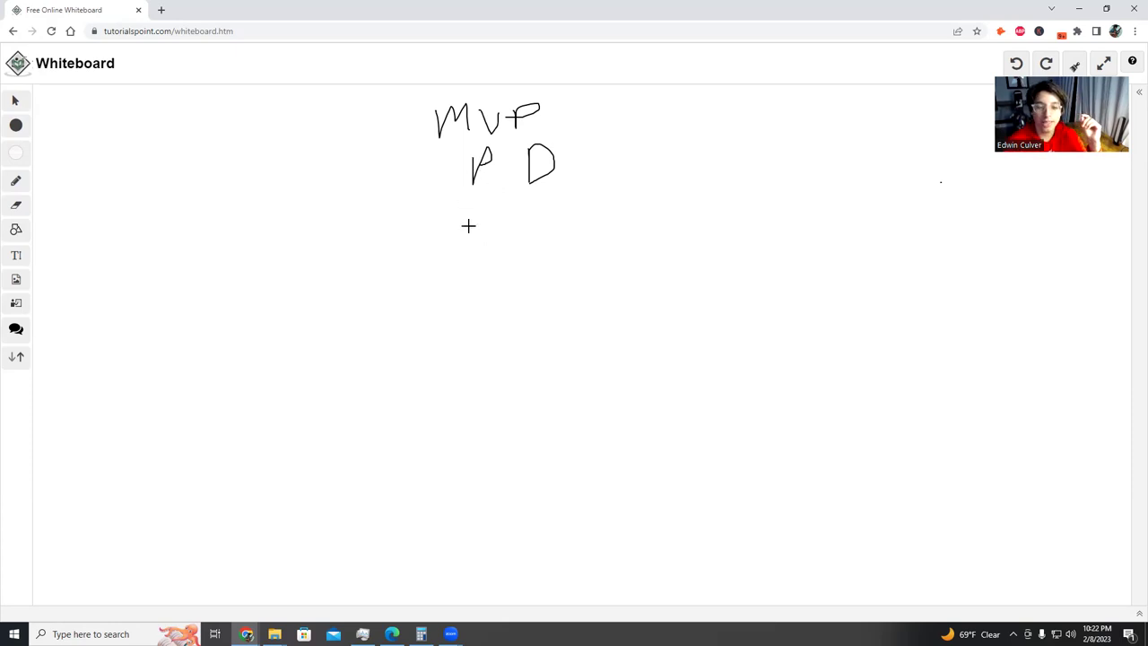
{"action": "mouse_move", "coordinate": [495, 219]}
{"action": "left_mouse_down"}
{"action": "mouse_move", "coordinate": [497, 231]}
{"action": "mouse_move", "coordinate": [535, 207]}
{"action": "mouse_move", "coordinate": [531, 232]}
{"action": "mouse_move", "coordinate": [552, 229]}
{"action": "left_mouse_up"}
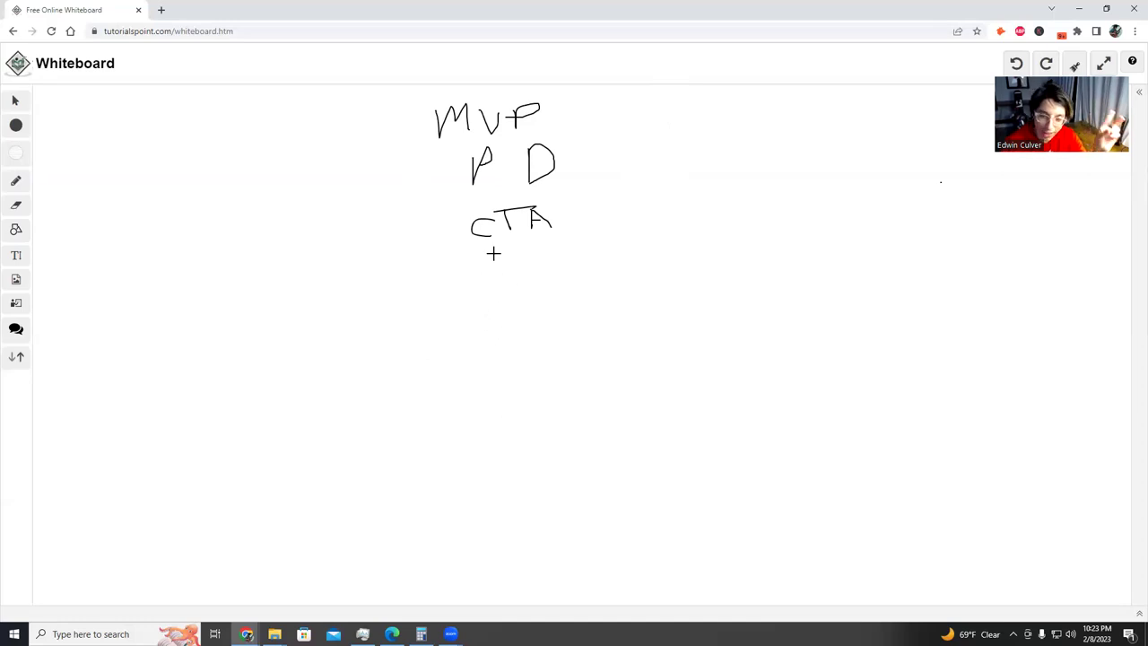
{"action": "mouse_move", "coordinate": [492, 258]}
{"action": "left_mouse_down"}
{"action": "mouse_move", "coordinate": [491, 294]}
{"action": "mouse_move", "coordinate": [519, 258]}
{"action": "mouse_move", "coordinate": [539, 288]}
{"action": "mouse_move", "coordinate": [553, 286]}
{"action": "left_mouse_up"}
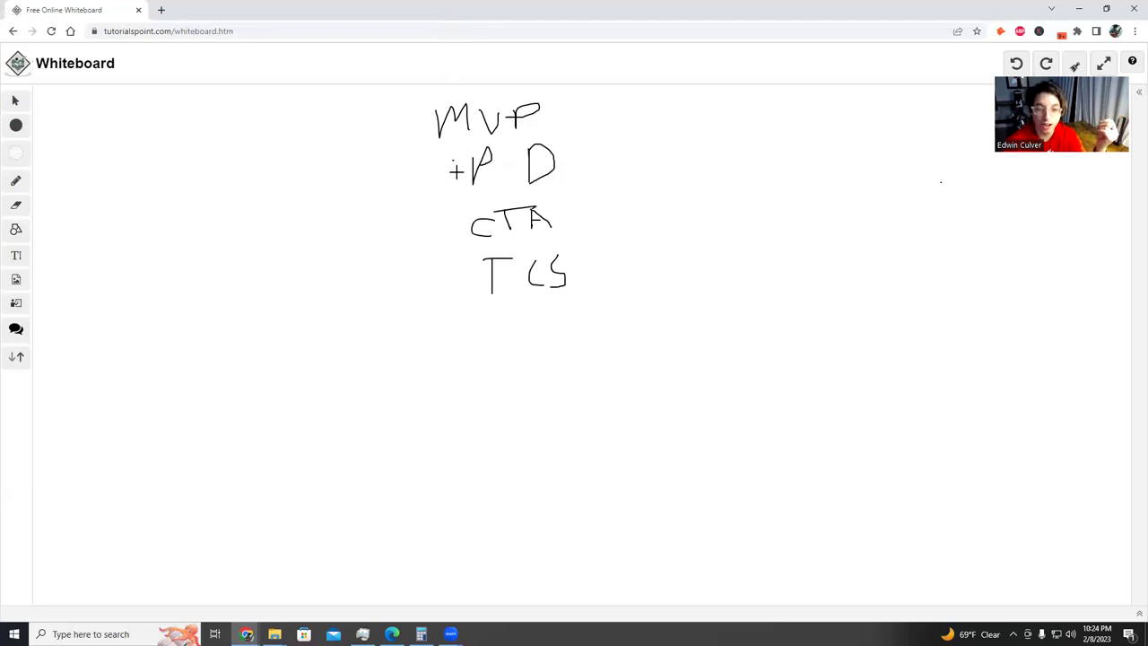
{"action": "left_click_drag", "start_coordinate": [453, 160], "coordinate": [480, 325]}
{"action": "mouse_move", "coordinate": [551, 328]}
{"action": "left_mouse_down"}
{"action": "mouse_move", "coordinate": [586, 146]}
{"action": "mouse_move", "coordinate": [492, 136]}
{"action": "mouse_move", "coordinate": [454, 146]}
{"action": "mouse_move", "coordinate": [455, 188]}
{"action": "left_mouse_up"}
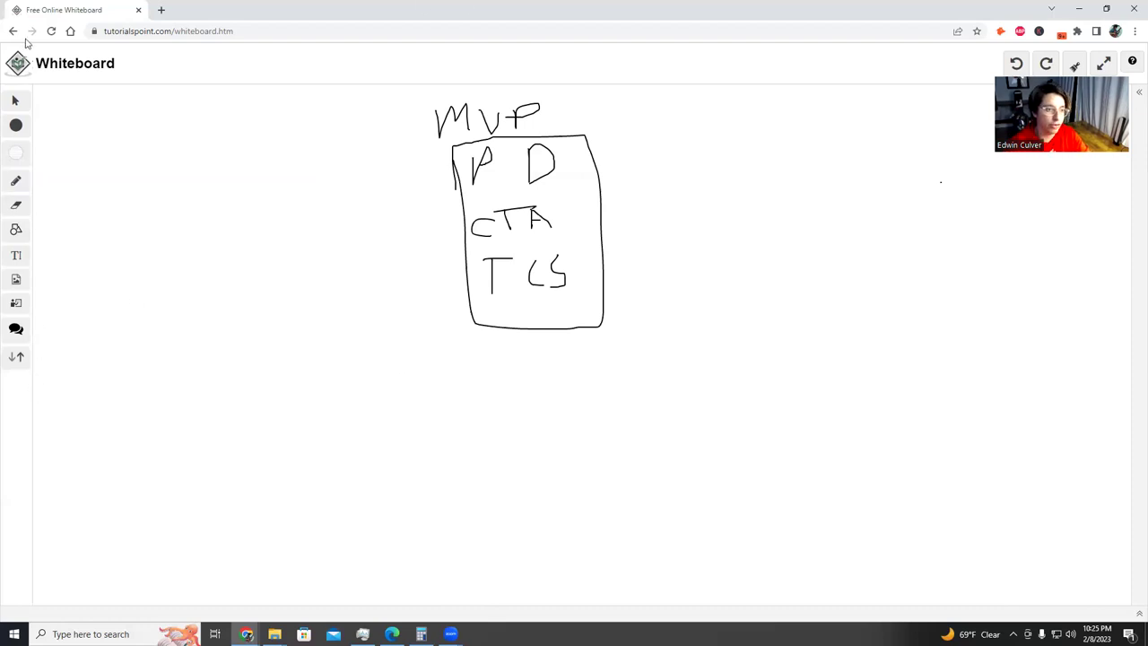
Reload the whiteboard to clear it and handwrite the heading IMF near the top of the canvas.
{"action": "left_click", "coordinate": [54, 31]}
{"action": "left_click", "coordinate": [630, 98]}
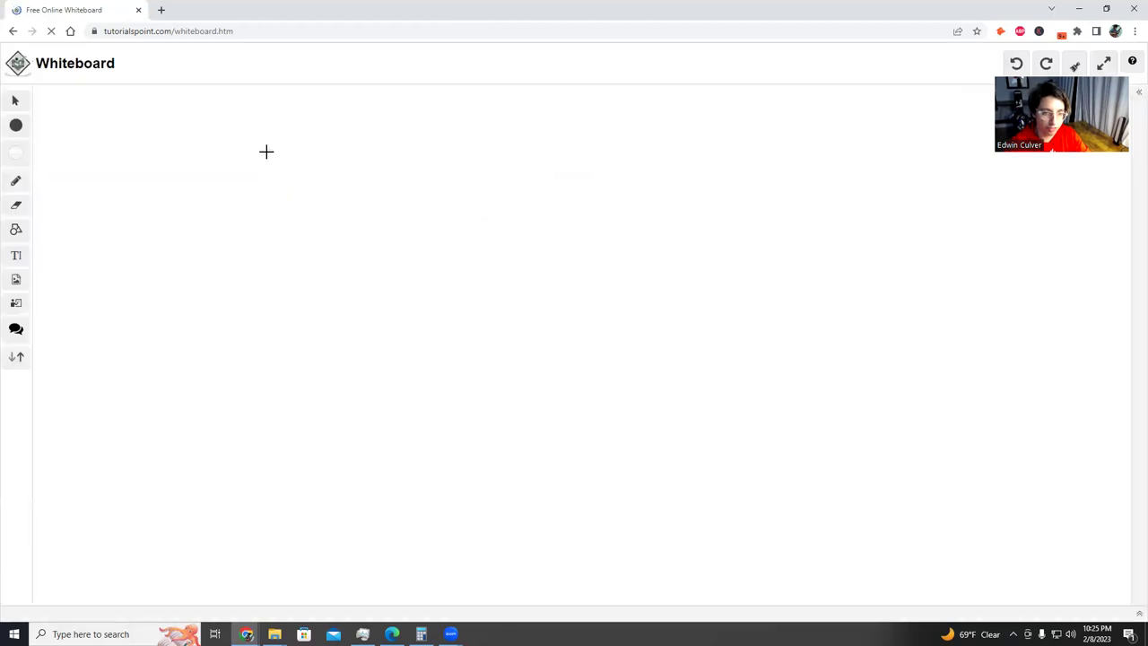
{"action": "mouse_move", "coordinate": [357, 116]}
{"action": "left_mouse_down"}
{"action": "mouse_move", "coordinate": [357, 163]}
{"action": "mouse_move", "coordinate": [396, 114]}
{"action": "left_mouse_up"}
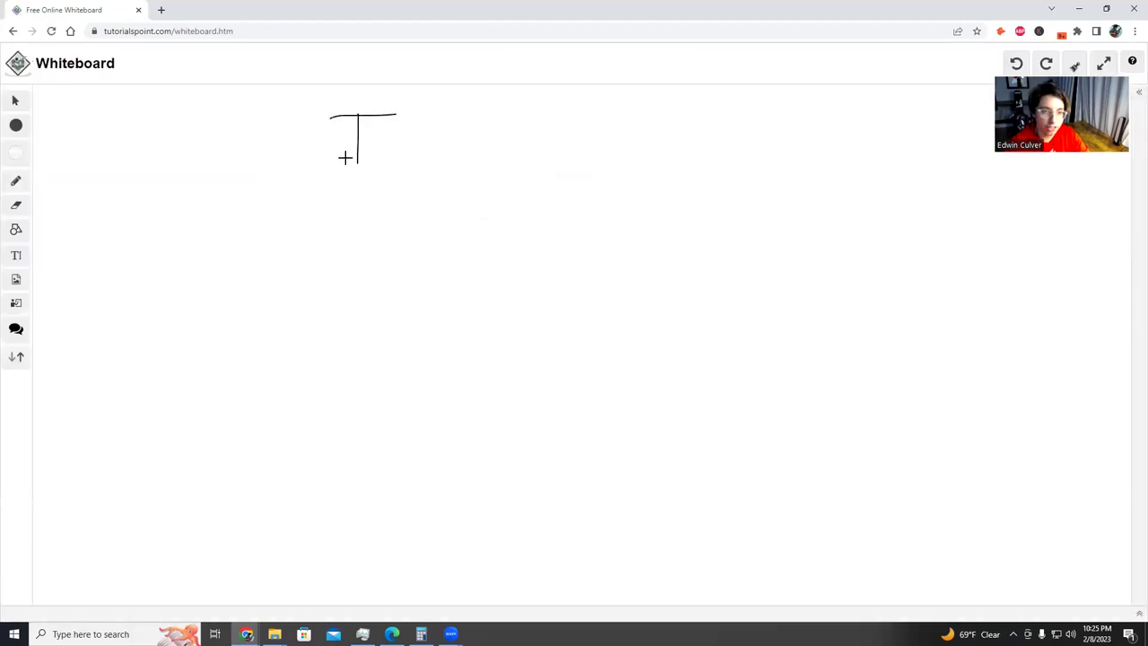
{"action": "mouse_move", "coordinate": [344, 159]}
{"action": "left_mouse_down"}
{"action": "mouse_move", "coordinate": [382, 159]}
{"action": "mouse_move", "coordinate": [433, 120]}
{"action": "mouse_move", "coordinate": [448, 152]}
{"action": "left_mouse_up"}
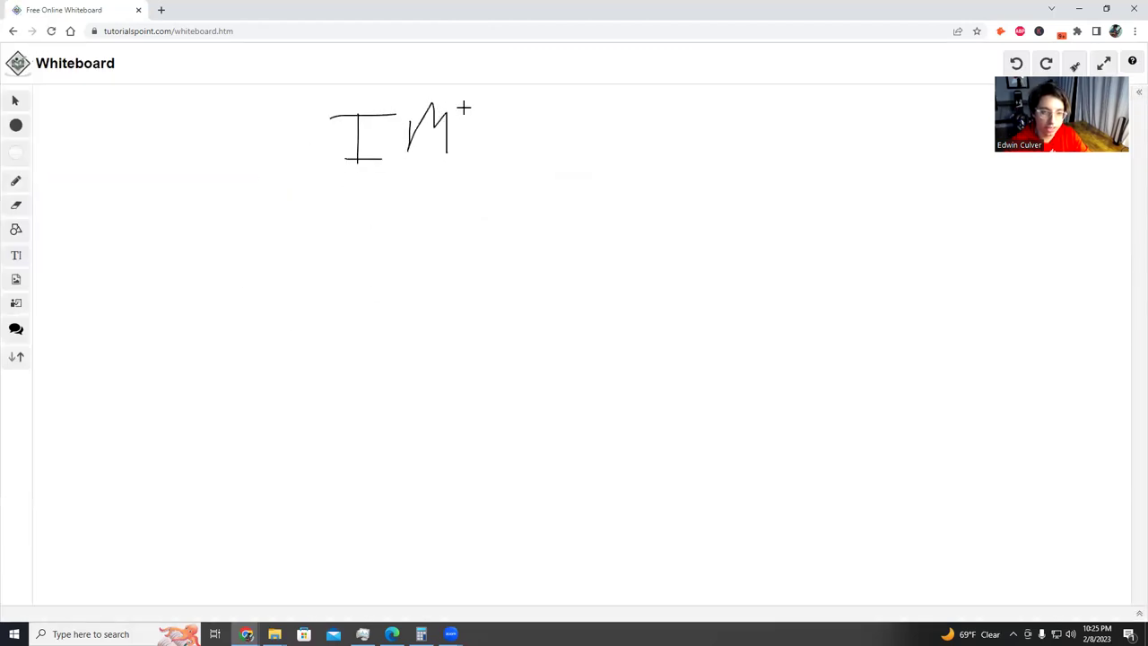
{"action": "mouse_move", "coordinate": [464, 108]}
{"action": "left_mouse_down"}
{"action": "mouse_move", "coordinate": [464, 148]}
{"action": "mouse_move", "coordinate": [480, 105]}
{"action": "mouse_move", "coordinate": [488, 122]}
{"action": "left_mouse_up"}
Draw a box containing LM below the heading, with a curved arrow leading from it down to the handwritten label CTA.
{"action": "left_click_drag", "start_coordinate": [255, 227], "coordinate": [261, 260]}
{"action": "mouse_move", "coordinate": [252, 220]}
{"action": "left_mouse_down"}
{"action": "mouse_move", "coordinate": [329, 333]}
{"action": "mouse_move", "coordinate": [272, 336]}
{"action": "left_mouse_up"}
{"action": "mouse_move", "coordinate": [282, 238]}
{"action": "left_mouse_down"}
{"action": "mouse_move", "coordinate": [325, 248]}
{"action": "mouse_move", "coordinate": [305, 274]}
{"action": "mouse_move", "coordinate": [318, 296]}
{"action": "left_mouse_up"}
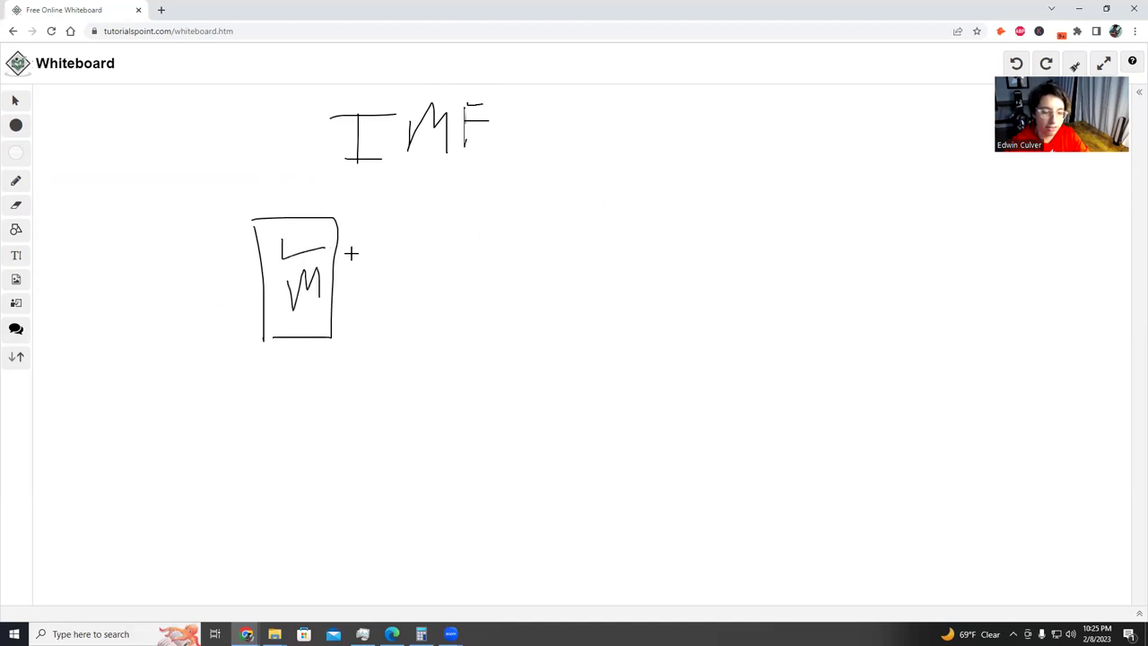
{"action": "mouse_move", "coordinate": [338, 269]}
{"action": "left_mouse_down"}
{"action": "mouse_move", "coordinate": [433, 297]}
{"action": "mouse_move", "coordinate": [428, 351]}
{"action": "mouse_move", "coordinate": [469, 344]}
{"action": "left_mouse_up"}
{"action": "mouse_move", "coordinate": [432, 397]}
{"action": "left_mouse_down"}
{"action": "mouse_move", "coordinate": [468, 394]}
{"action": "mouse_move", "coordinate": [463, 420]}
{"action": "mouse_move", "coordinate": [488, 420]}
{"action": "mouse_move", "coordinate": [483, 405]}
{"action": "left_mouse_up"}
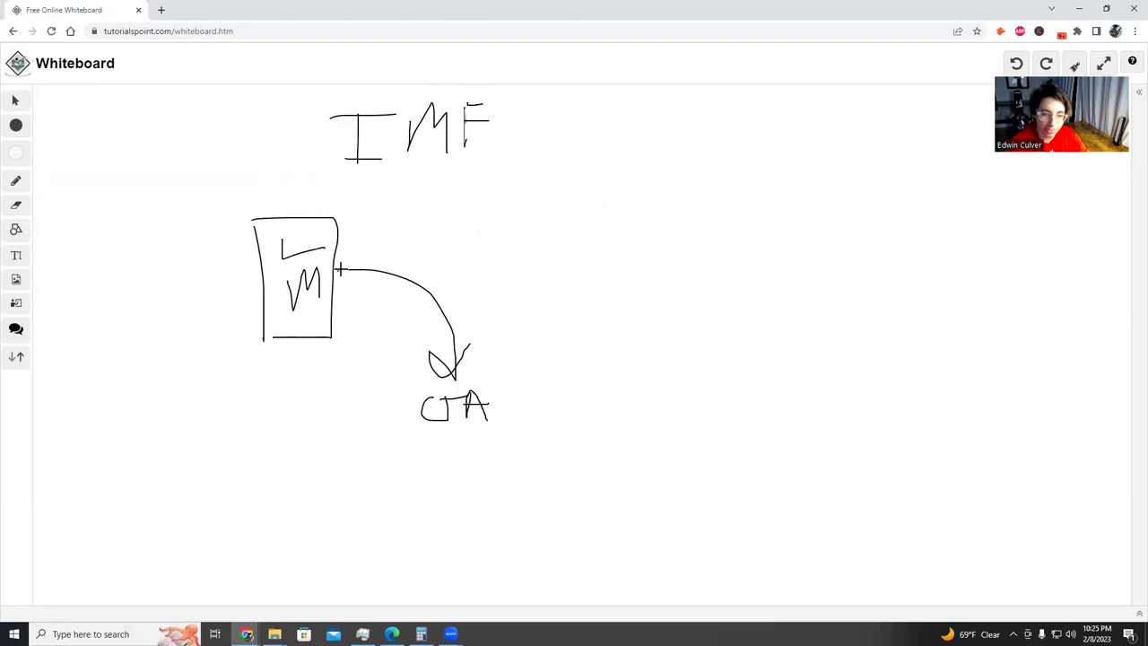
Draw a second arrow from the LM box to a new box containing the letters E and P.
{"action": "mouse_move", "coordinate": [338, 268]}
{"action": "left_mouse_down"}
{"action": "mouse_move", "coordinate": [494, 268]}
{"action": "mouse_move", "coordinate": [569, 228]}
{"action": "mouse_move", "coordinate": [588, 245]}
{"action": "left_mouse_up"}
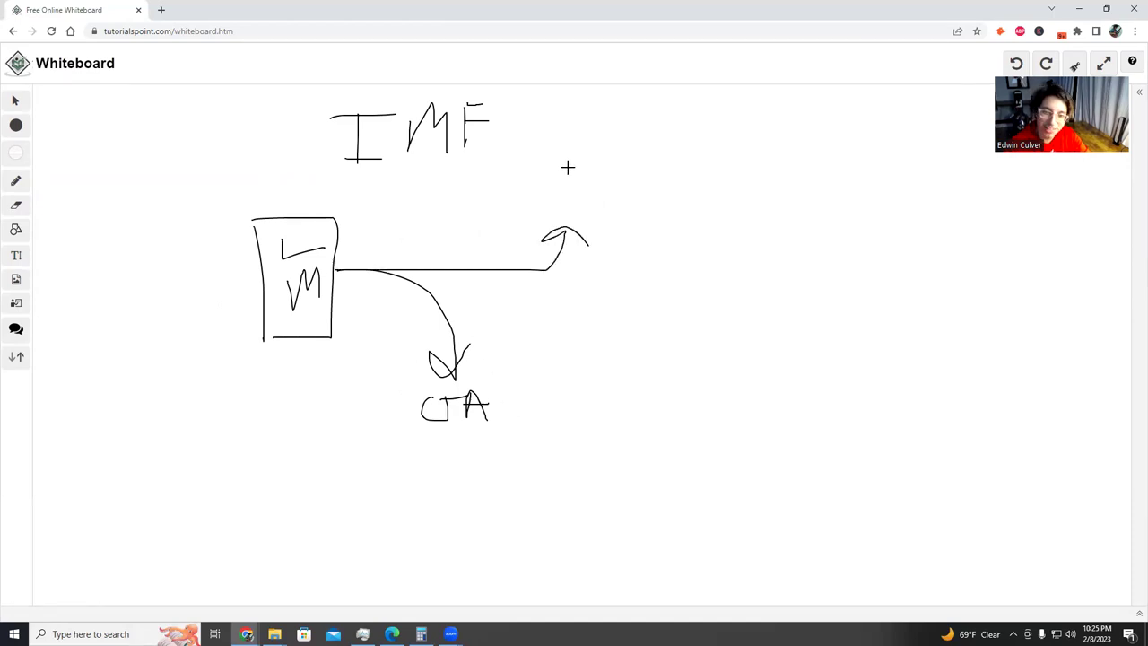
{"action": "mouse_move", "coordinate": [592, 149]}
{"action": "left_mouse_down"}
{"action": "mouse_move", "coordinate": [584, 256]}
{"action": "mouse_move", "coordinate": [591, 149]}
{"action": "mouse_move", "coordinate": [701, 150]}
{"action": "left_mouse_up"}
{"action": "mouse_move", "coordinate": [686, 199]}
{"action": "left_mouse_down"}
{"action": "mouse_move", "coordinate": [582, 279]}
{"action": "mouse_move", "coordinate": [592, 225]}
{"action": "left_mouse_up"}
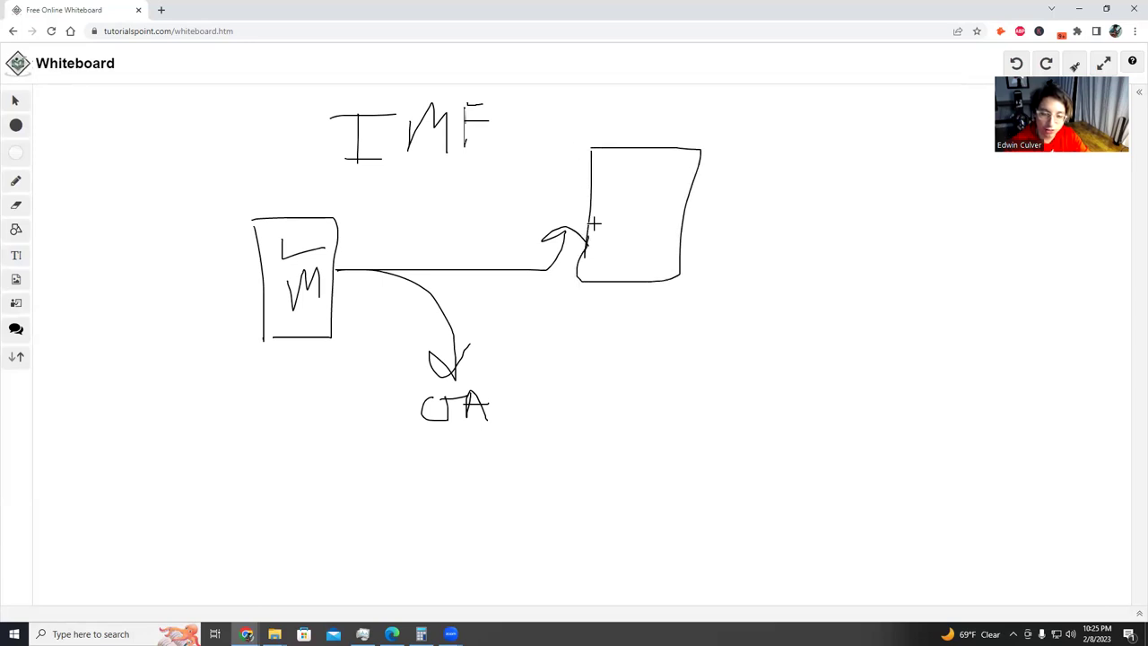
{"action": "mouse_move", "coordinate": [612, 177]}
{"action": "left_mouse_down"}
{"action": "mouse_move", "coordinate": [615, 197]}
{"action": "mouse_move", "coordinate": [623, 170]}
{"action": "mouse_move", "coordinate": [623, 246]}
{"action": "left_mouse_up"}
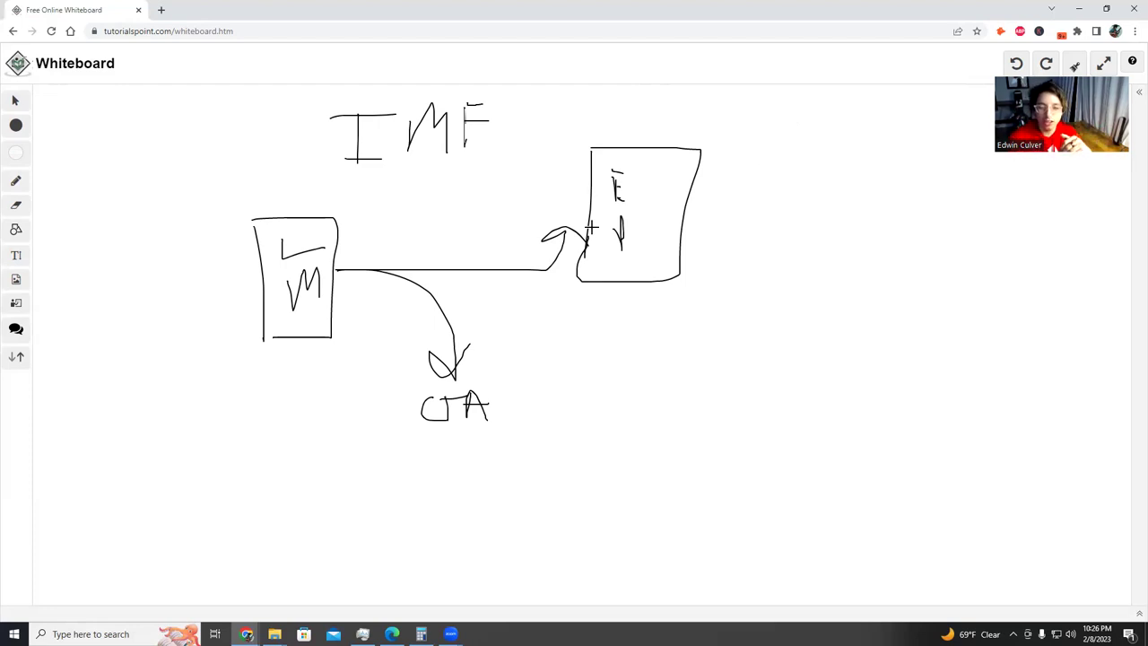
Reload the whiteboard to clear it and handwrite Sub followed by an arrow pointing right.
{"action": "left_click", "coordinate": [51, 30]}
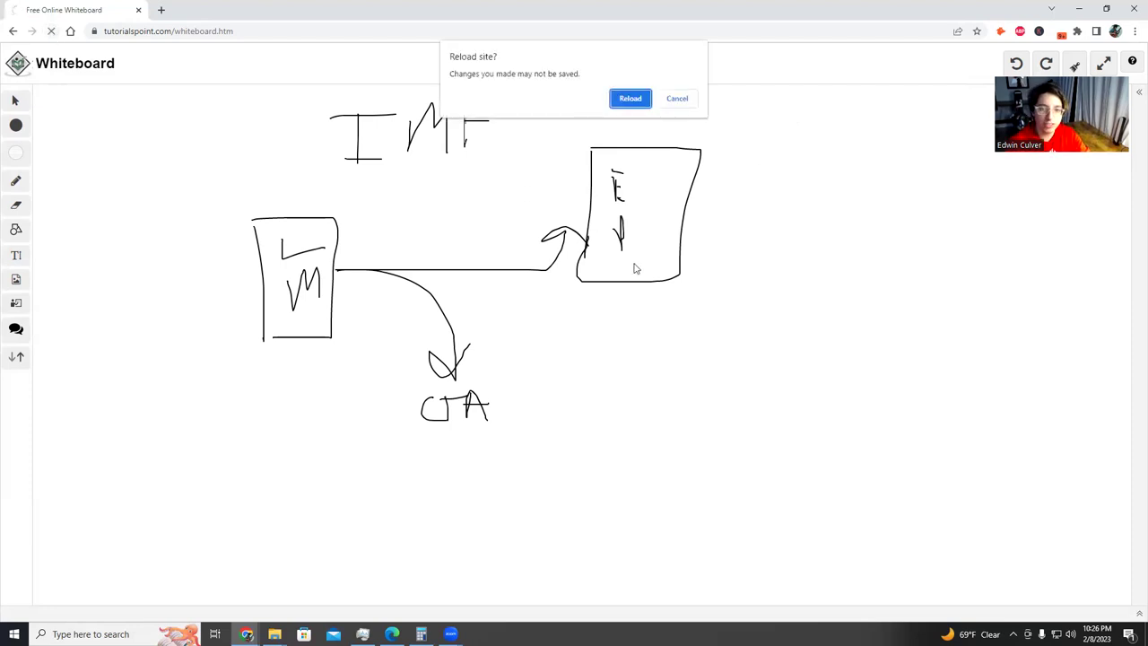
{"action": "left_click", "coordinate": [637, 104]}
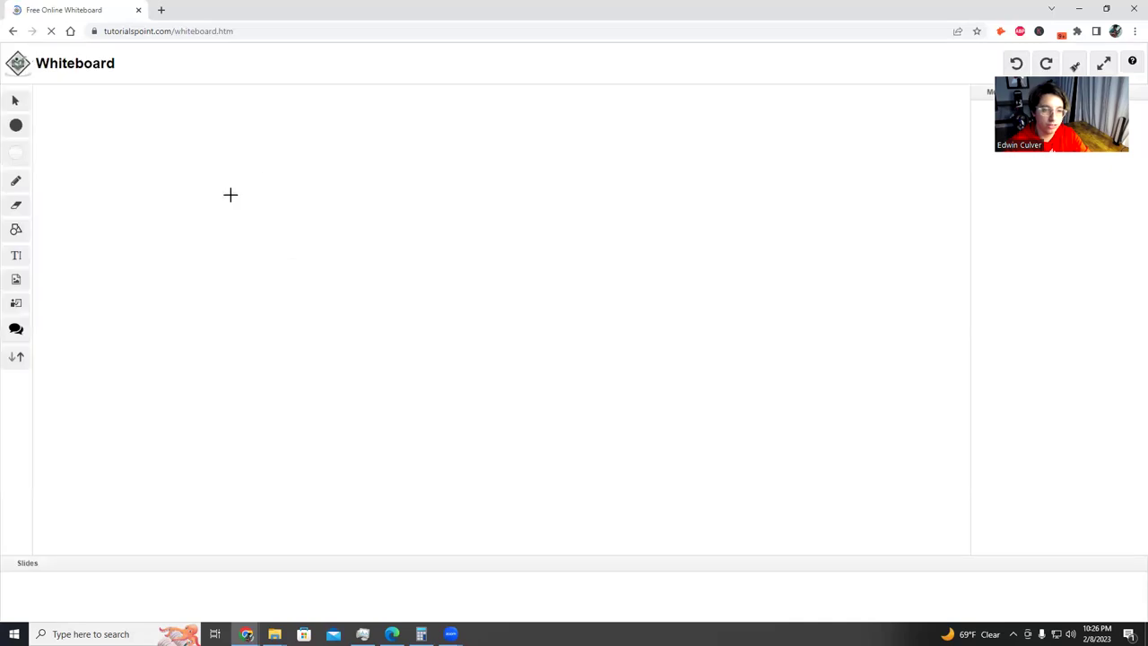
{"action": "left_click_drag", "start_coordinate": [135, 180], "coordinate": [114, 246]}
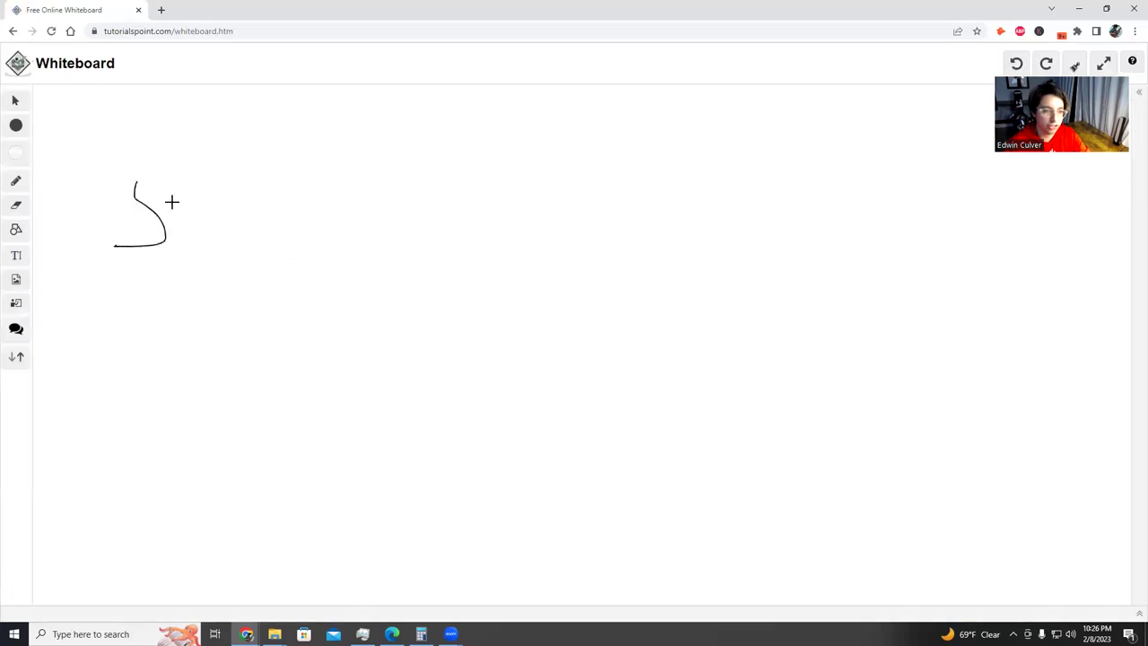
{"action": "left_click_drag", "start_coordinate": [171, 202], "coordinate": [199, 235]}
{"action": "mouse_move", "coordinate": [212, 177]}
{"action": "left_mouse_down"}
{"action": "mouse_move", "coordinate": [232, 225]}
{"action": "mouse_move", "coordinate": [291, 213]}
{"action": "mouse_move", "coordinate": [284, 242]}
{"action": "left_mouse_up"}
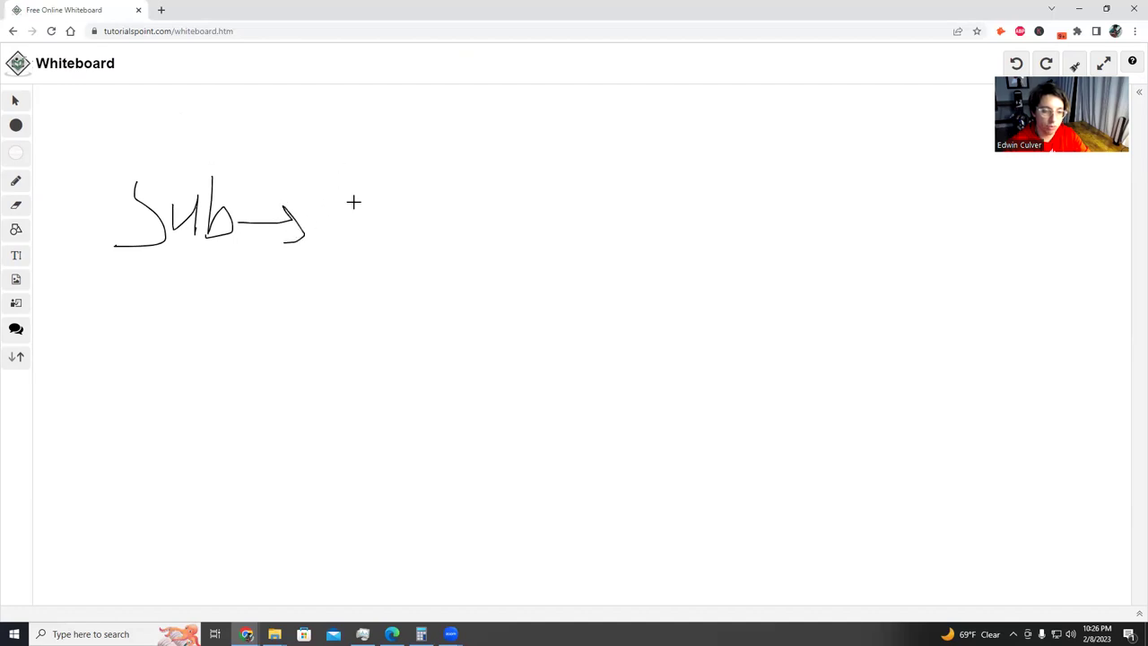
Handwrite the word Infiltration after the arrow from Sub.
{"action": "mouse_move", "coordinate": [337, 182]}
{"action": "left_mouse_down"}
{"action": "mouse_move", "coordinate": [342, 235]}
{"action": "mouse_move", "coordinate": [325, 179]}
{"action": "left_mouse_up"}
{"action": "left_click_drag", "start_coordinate": [335, 238], "coordinate": [380, 237]}
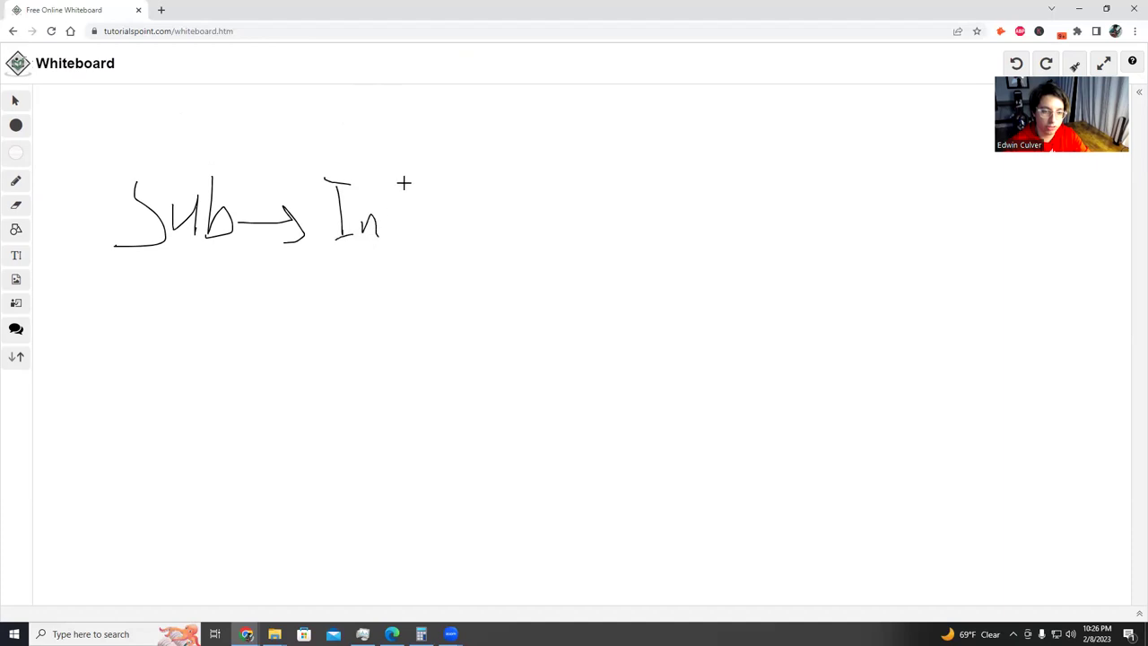
{"action": "mouse_move", "coordinate": [404, 183]}
{"action": "left_mouse_down"}
{"action": "mouse_move", "coordinate": [387, 237]}
{"action": "mouse_move", "coordinate": [398, 206]}
{"action": "mouse_move", "coordinate": [408, 240]}
{"action": "left_mouse_up"}
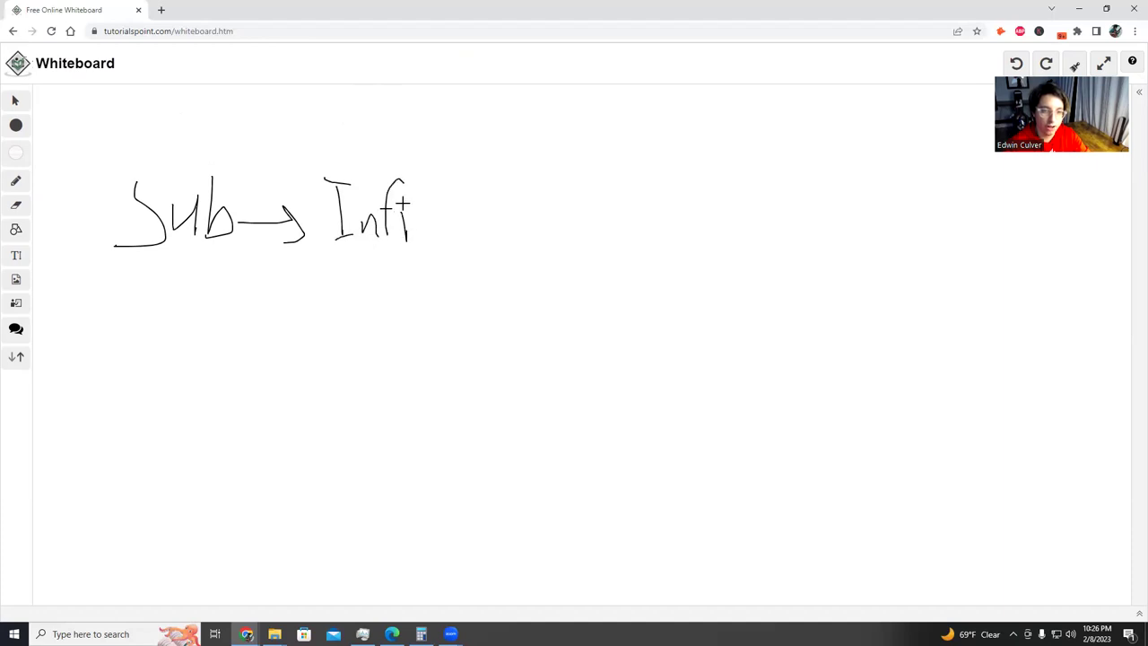
{"action": "left_click_drag", "start_coordinate": [415, 188], "coordinate": [417, 246]}
{"action": "mouse_move", "coordinate": [425, 199]}
{"action": "left_mouse_down"}
{"action": "mouse_move", "coordinate": [428, 228]}
{"action": "mouse_move", "coordinate": [431, 207]}
{"action": "mouse_move", "coordinate": [437, 227]}
{"action": "mouse_move", "coordinate": [447, 205]}
{"action": "mouse_move", "coordinate": [455, 226]}
{"action": "left_mouse_up"}
{"action": "left_click_drag", "start_coordinate": [466, 183], "coordinate": [467, 224]}
{"action": "mouse_move", "coordinate": [459, 203]}
{"action": "left_mouse_down"}
{"action": "mouse_move", "coordinate": [472, 202]}
{"action": "mouse_move", "coordinate": [481, 226]}
{"action": "mouse_move", "coordinate": [492, 214]}
{"action": "mouse_move", "coordinate": [511, 226]}
{"action": "left_mouse_up"}
{"action": "left_click", "coordinate": [480, 204]}
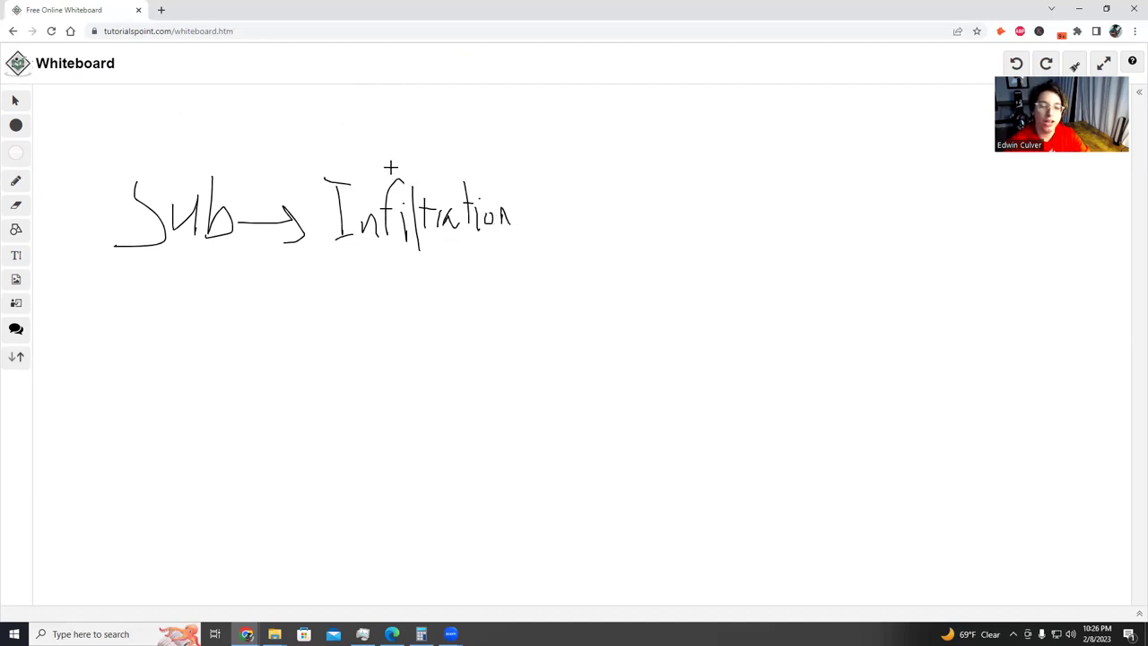
Draw a tall box around Infiltration and handwrite LF inside it below the word.
{"action": "left_click_drag", "start_coordinate": [321, 160], "coordinate": [322, 169]}
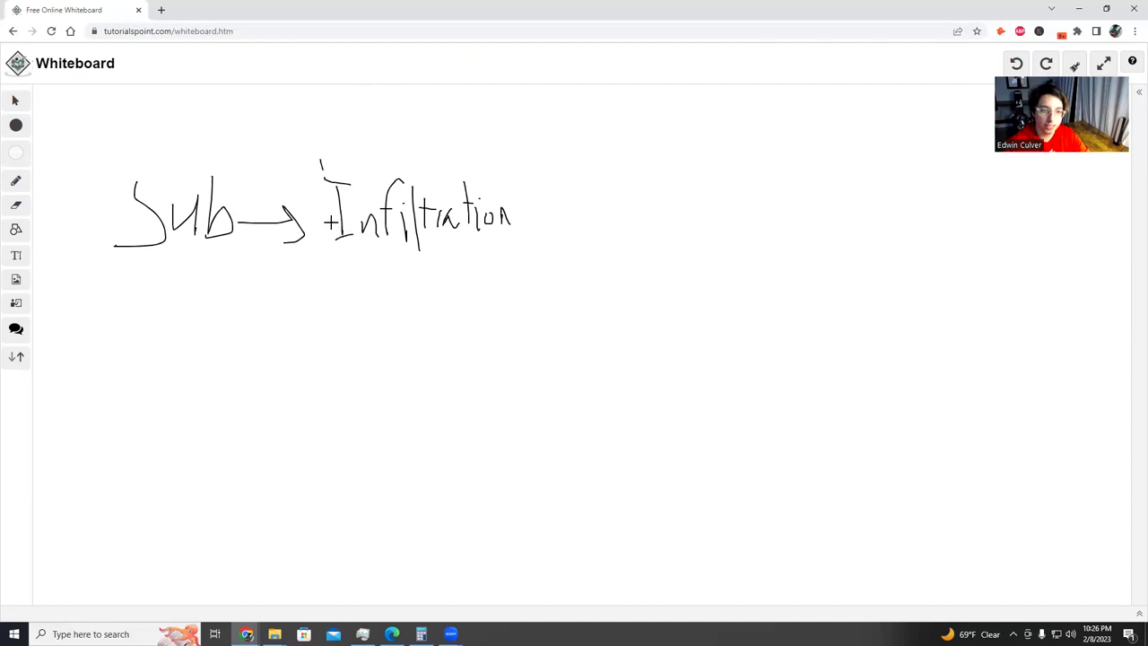
{"action": "left_click_drag", "start_coordinate": [331, 221], "coordinate": [345, 364]}
{"action": "mouse_move", "coordinate": [319, 150]}
{"action": "left_mouse_down"}
{"action": "mouse_move", "coordinate": [491, 149]}
{"action": "mouse_move", "coordinate": [508, 213]}
{"action": "mouse_move", "coordinate": [510, 353]}
{"action": "mouse_move", "coordinate": [472, 368]}
{"action": "mouse_move", "coordinate": [336, 370]}
{"action": "left_mouse_up"}
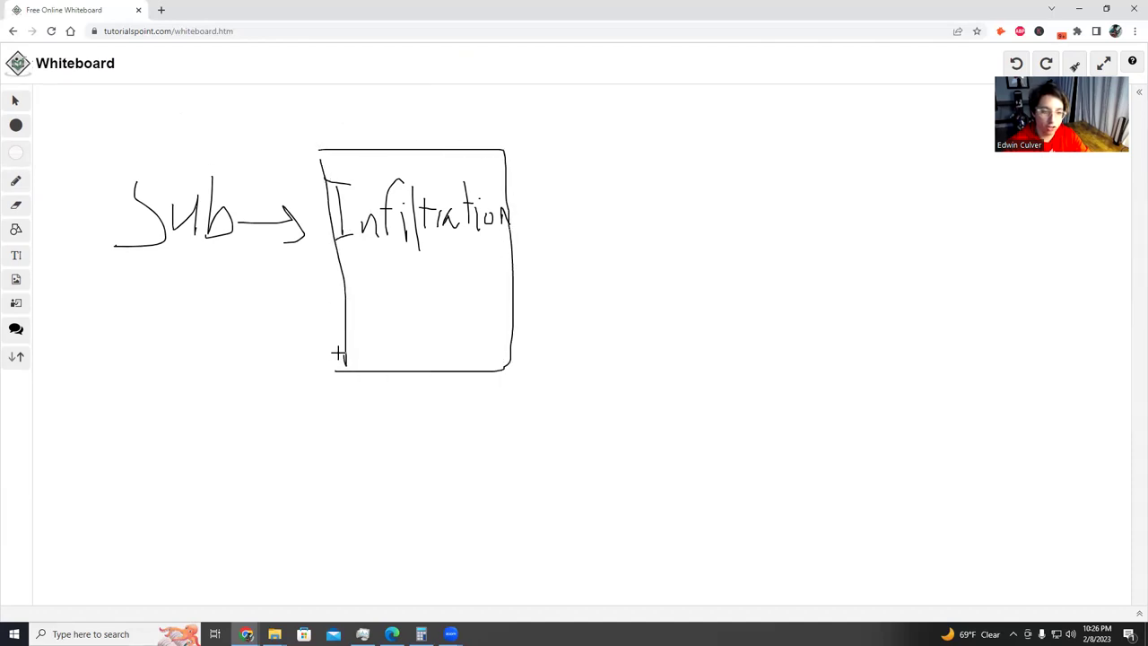
{"action": "mouse_move", "coordinate": [390, 266]}
{"action": "left_mouse_down"}
{"action": "mouse_move", "coordinate": [415, 304]}
{"action": "mouse_move", "coordinate": [431, 280]}
{"action": "mouse_move", "coordinate": [459, 270]}
{"action": "mouse_move", "coordinate": [452, 285]}
{"action": "left_mouse_up"}
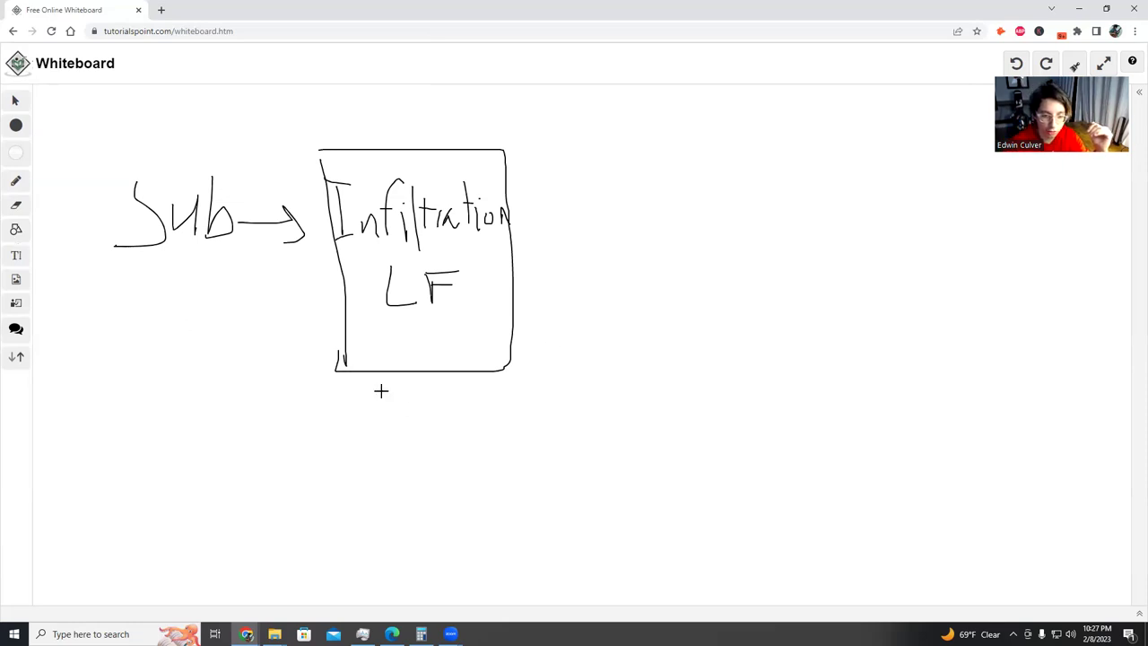
Below the Infiltration box, handwrite H and S with an arrow to A and D, and add a boxed CTA LM label underneath.
{"action": "mouse_move", "coordinate": [384, 384]}
{"action": "left_mouse_down"}
{"action": "mouse_move", "coordinate": [386, 411]}
{"action": "mouse_move", "coordinate": [408, 395]}
{"action": "mouse_move", "coordinate": [388, 445]}
{"action": "left_mouse_up"}
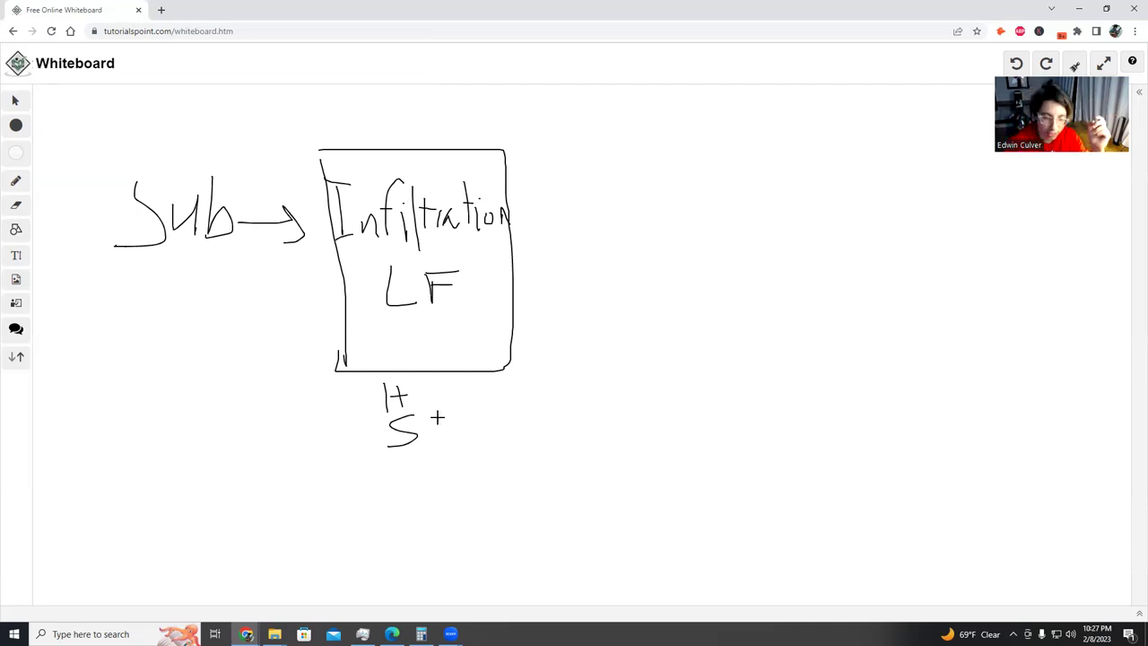
{"action": "mouse_move", "coordinate": [429, 401]}
{"action": "left_mouse_down"}
{"action": "mouse_move", "coordinate": [413, 411]}
{"action": "mouse_move", "coordinate": [453, 387]}
{"action": "mouse_move", "coordinate": [453, 428]}
{"action": "left_mouse_up"}
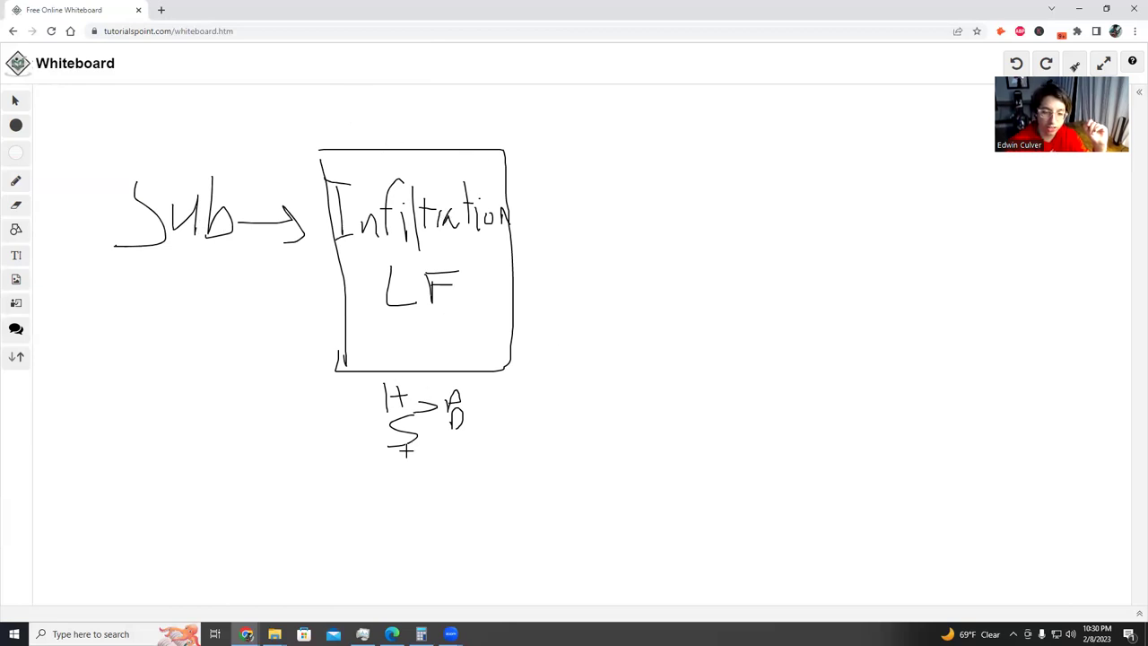
{"action": "mouse_move", "coordinate": [411, 463]}
{"action": "left_mouse_down"}
{"action": "mouse_move", "coordinate": [414, 489]}
{"action": "mouse_move", "coordinate": [434, 462]}
{"action": "mouse_move", "coordinate": [441, 485]}
{"action": "mouse_move", "coordinate": [490, 476]}
{"action": "left_mouse_up"}
{"action": "mouse_move", "coordinate": [494, 455]}
{"action": "left_mouse_down"}
{"action": "mouse_move", "coordinate": [490, 481]}
{"action": "mouse_move", "coordinate": [515, 482]}
{"action": "left_mouse_up"}
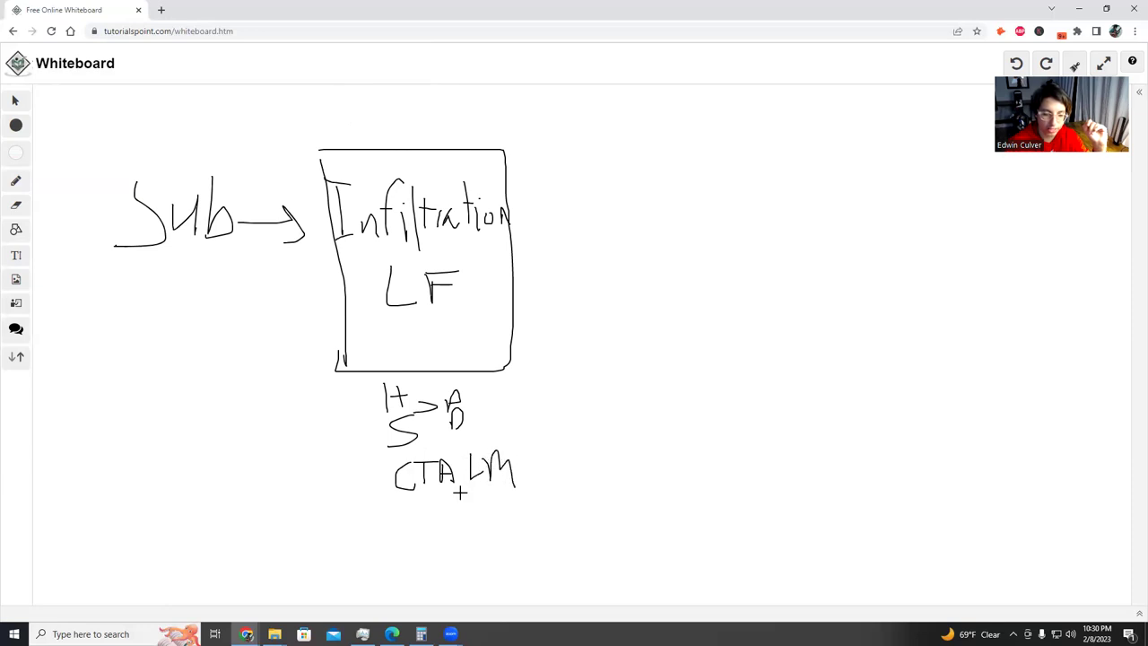
{"action": "mouse_move", "coordinate": [438, 445]}
{"action": "left_mouse_down"}
{"action": "mouse_move", "coordinate": [399, 445]}
{"action": "mouse_move", "coordinate": [469, 500]}
{"action": "mouse_move", "coordinate": [473, 433]}
{"action": "mouse_move", "coordinate": [431, 452]}
{"action": "left_mouse_up"}
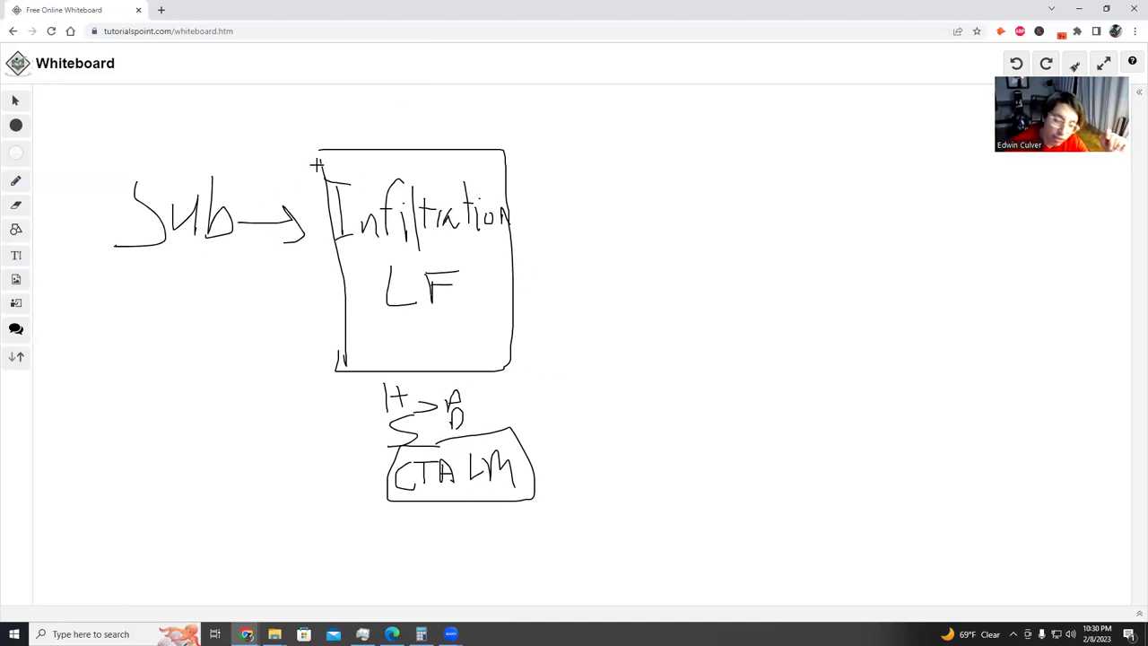
Draw an arrow from the top of the Infiltration box to 52 and another from its right side to 2hrs.
{"action": "left_click_drag", "start_coordinate": [383, 138], "coordinate": [416, 109]}
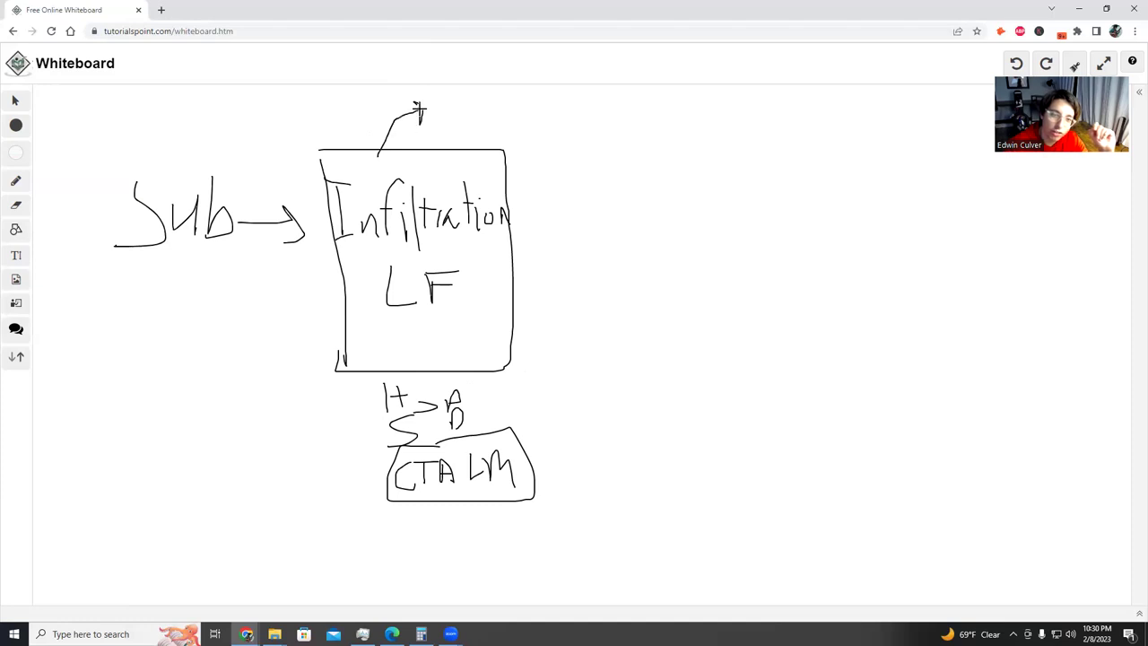
{"action": "left_click_drag", "start_coordinate": [438, 99], "coordinate": [461, 107]}
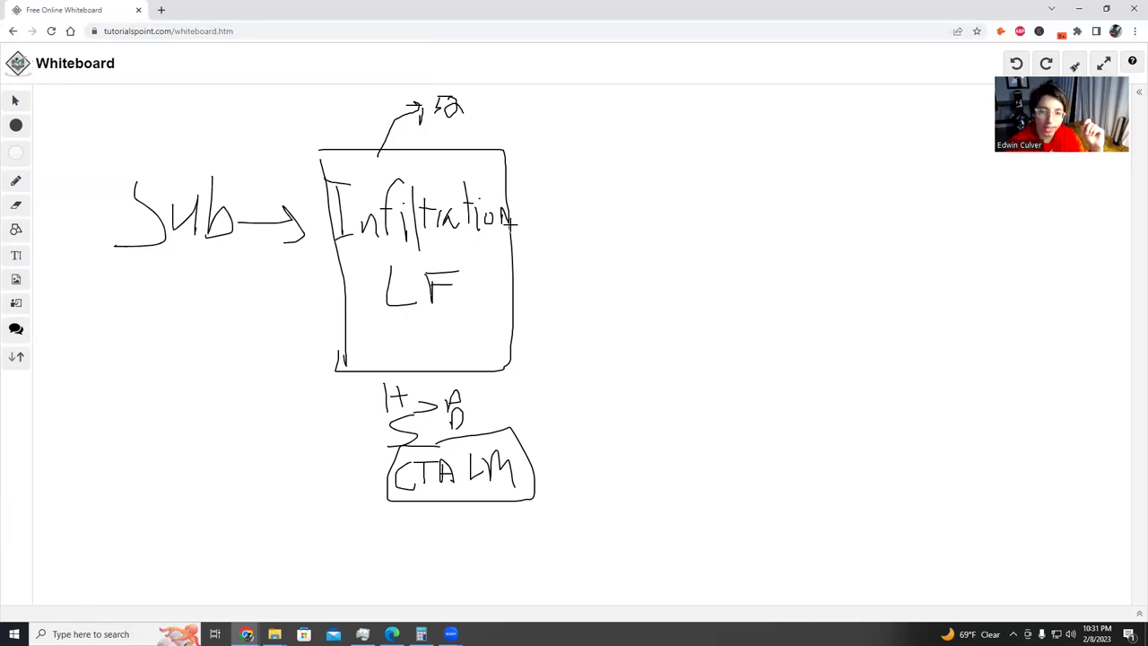
{"action": "mouse_move", "coordinate": [512, 223]}
{"action": "left_mouse_down"}
{"action": "mouse_move", "coordinate": [546, 231]}
{"action": "mouse_move", "coordinate": [556, 210]}
{"action": "mouse_move", "coordinate": [592, 209]}
{"action": "mouse_move", "coordinate": [608, 225]}
{"action": "mouse_move", "coordinate": [601, 209]}
{"action": "mouse_move", "coordinate": [624, 224]}
{"action": "mouse_move", "coordinate": [641, 213]}
{"action": "mouse_move", "coordinate": [656, 220]}
{"action": "mouse_move", "coordinate": [638, 231]}
{"action": "left_mouse_up"}
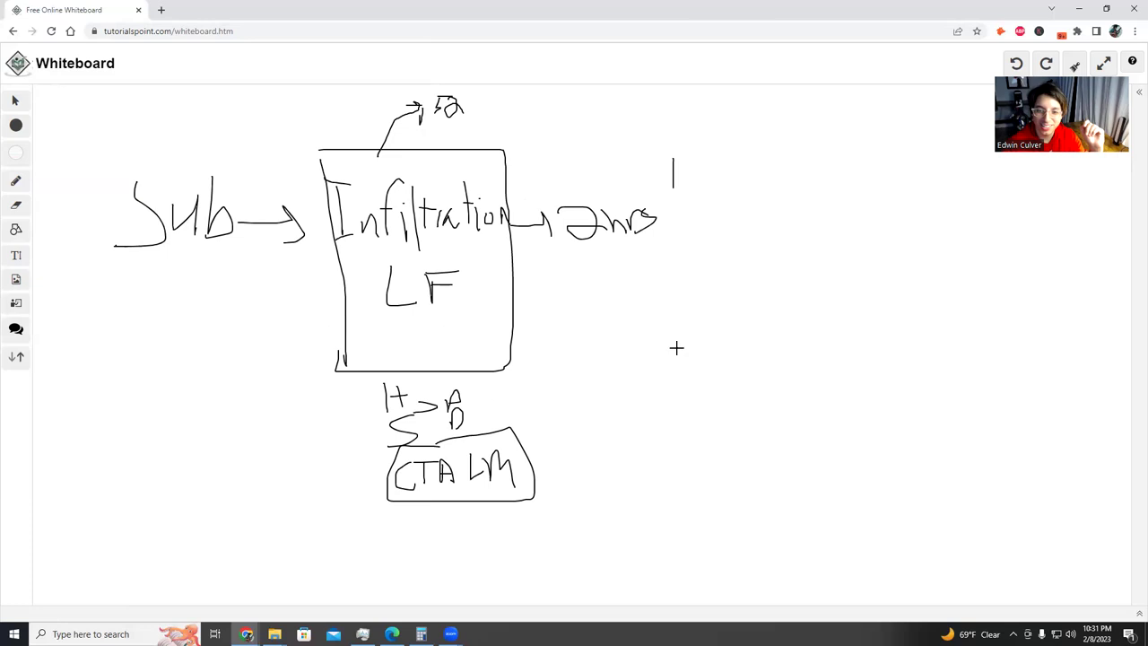
Draw a tall box after 2hrs, handwrite Con inside it and note 2 -> days above it.
{"action": "mouse_move", "coordinate": [676, 346]}
{"action": "left_mouse_down"}
{"action": "mouse_move", "coordinate": [674, 167]}
{"action": "mouse_move", "coordinate": [813, 159]}
{"action": "mouse_move", "coordinate": [831, 376]}
{"action": "mouse_move", "coordinate": [672, 289]}
{"action": "left_mouse_up"}
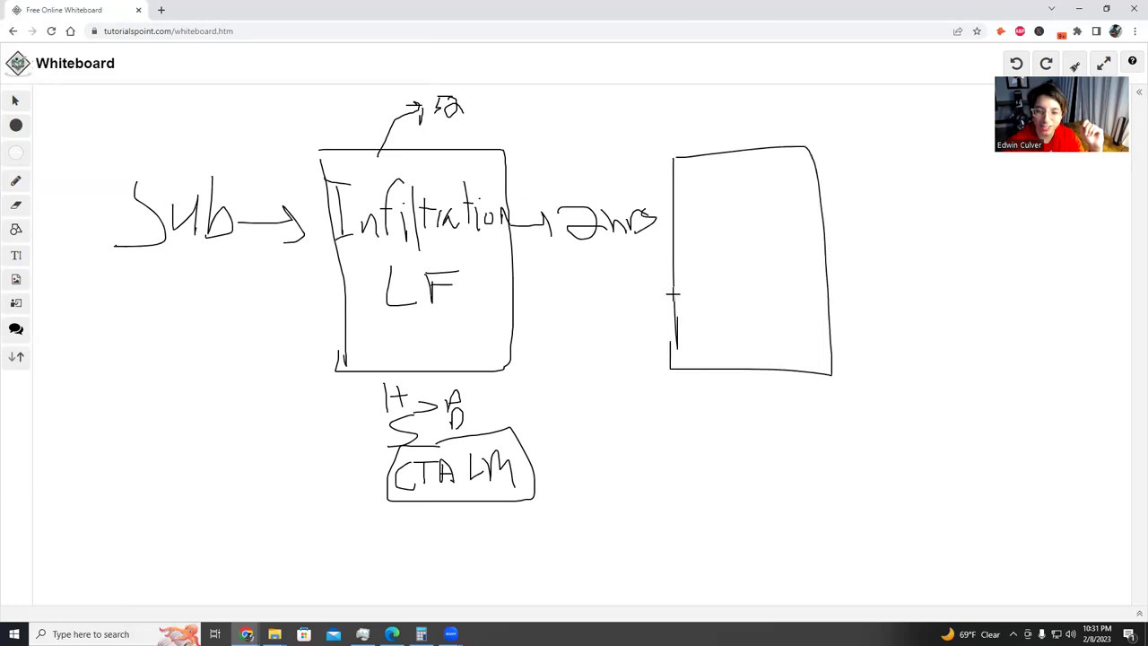
{"action": "mouse_move", "coordinate": [733, 181]}
{"action": "left_mouse_down"}
{"action": "mouse_move", "coordinate": [736, 223]}
{"action": "mouse_move", "coordinate": [723, 225]}
{"action": "mouse_move", "coordinate": [779, 234]}
{"action": "left_mouse_up"}
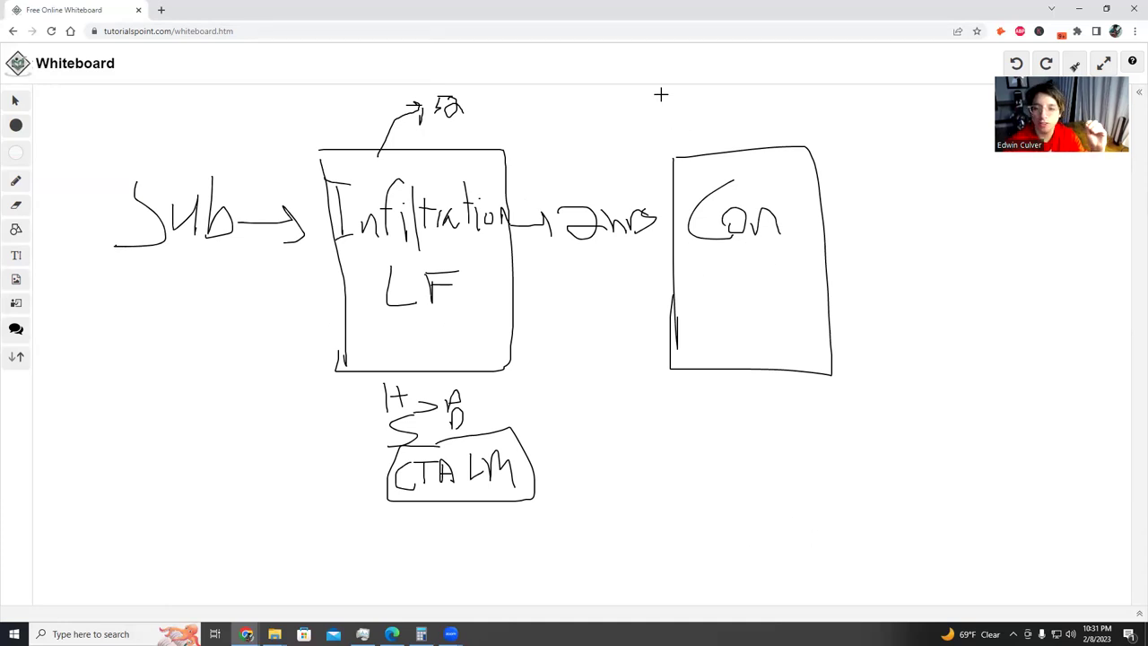
{"action": "mouse_move", "coordinate": [694, 123]}
{"action": "left_mouse_down"}
{"action": "mouse_move", "coordinate": [708, 136]}
{"action": "mouse_move", "coordinate": [732, 118]}
{"action": "mouse_move", "coordinate": [786, 125]}
{"action": "mouse_move", "coordinate": [767, 137]}
{"action": "mouse_move", "coordinate": [795, 136]}
{"action": "mouse_move", "coordinate": [799, 149]}
{"action": "mouse_move", "coordinate": [803, 136]}
{"action": "left_mouse_up"}
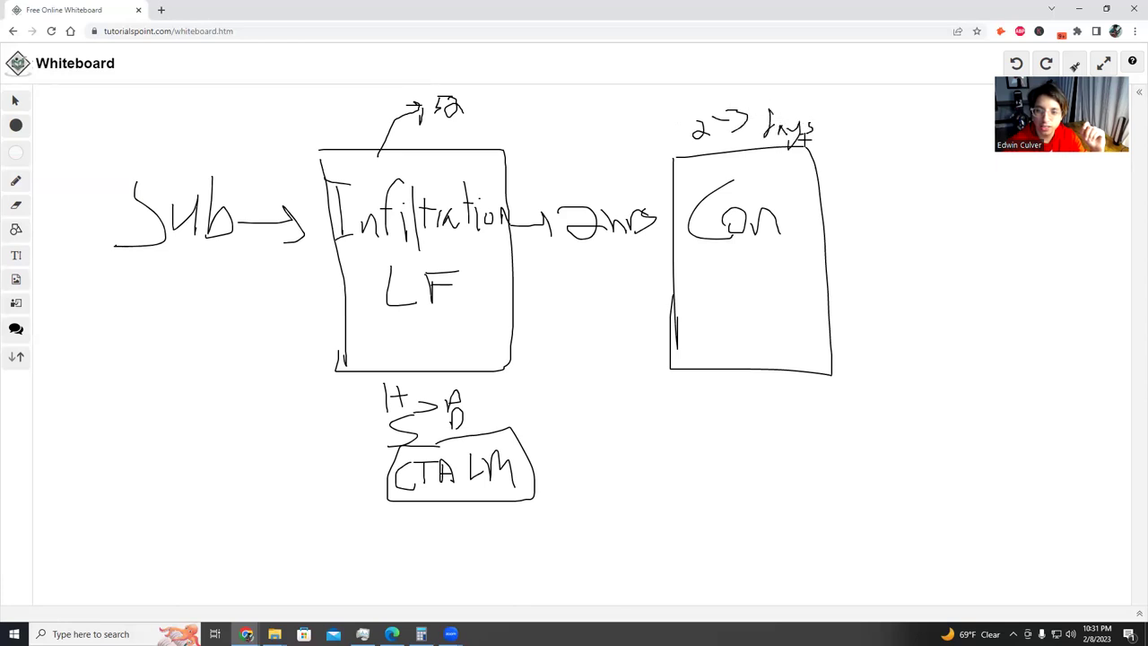
Draw three curved arrows from the Con box back to the CTA LM box, and two short lines beneath Con.
{"action": "mouse_move", "coordinate": [675, 252]}
{"action": "left_mouse_down"}
{"action": "mouse_move", "coordinate": [642, 331]}
{"action": "mouse_move", "coordinate": [540, 454]}
{"action": "left_mouse_up"}
{"action": "left_click_drag", "start_coordinate": [537, 404], "coordinate": [571, 452]}
{"action": "mouse_move", "coordinate": [707, 380]}
{"action": "left_mouse_down"}
{"action": "mouse_move", "coordinate": [565, 465]}
{"action": "mouse_move", "coordinate": [601, 468]}
{"action": "left_mouse_up"}
{"action": "mouse_move", "coordinate": [754, 382]}
{"action": "left_mouse_down"}
{"action": "mouse_move", "coordinate": [666, 489]}
{"action": "mouse_move", "coordinate": [563, 499]}
{"action": "mouse_move", "coordinate": [597, 482]}
{"action": "left_mouse_up"}
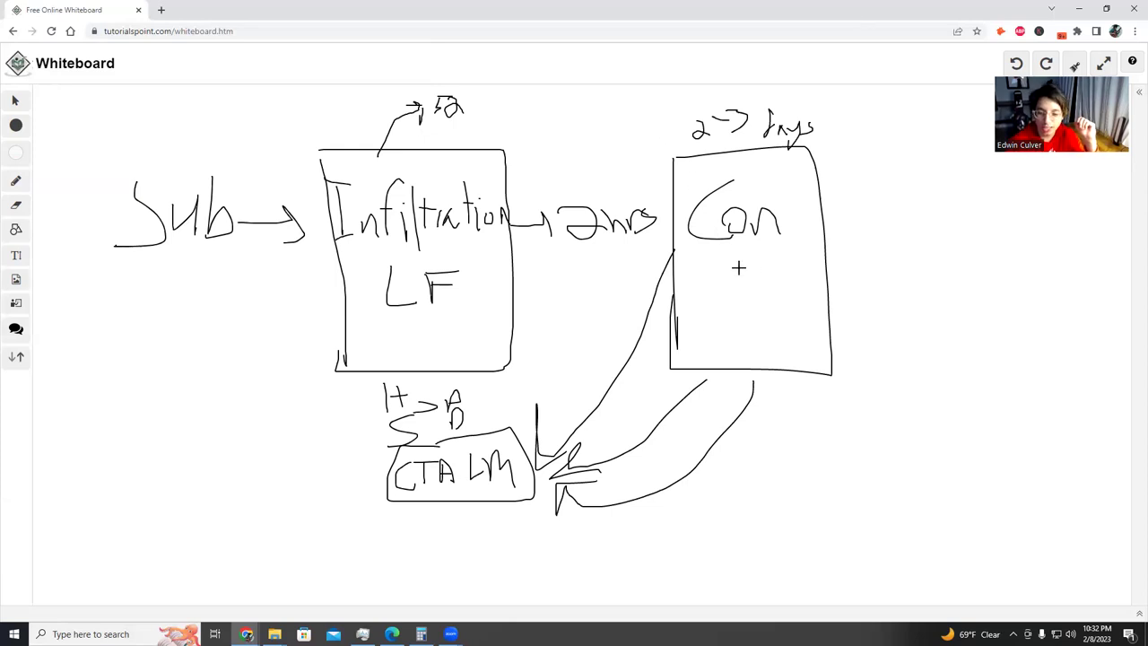
{"action": "left_click_drag", "start_coordinate": [718, 260], "coordinate": [753, 269]}
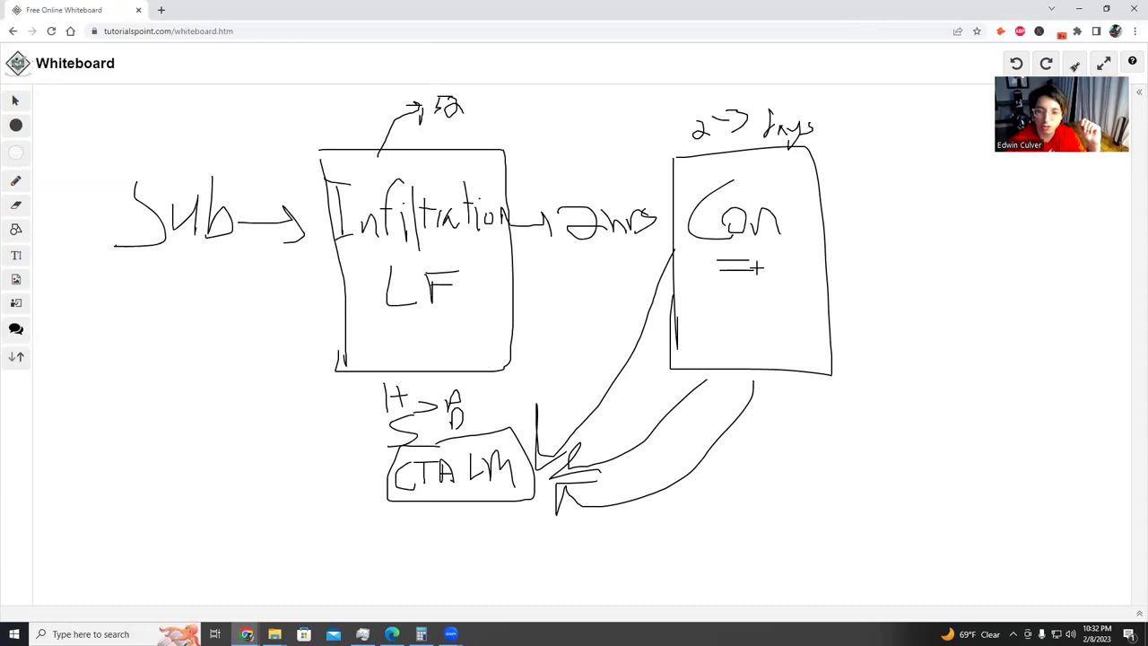
Handwrite PD beside the two short lines in the Con box and LM below it.
{"action": "mouse_move", "coordinate": [762, 255]}
{"action": "left_mouse_down"}
{"action": "mouse_move", "coordinate": [798, 267]}
{"action": "mouse_move", "coordinate": [748, 314]}
{"action": "mouse_move", "coordinate": [780, 294]}
{"action": "mouse_move", "coordinate": [786, 316]}
{"action": "left_mouse_up"}
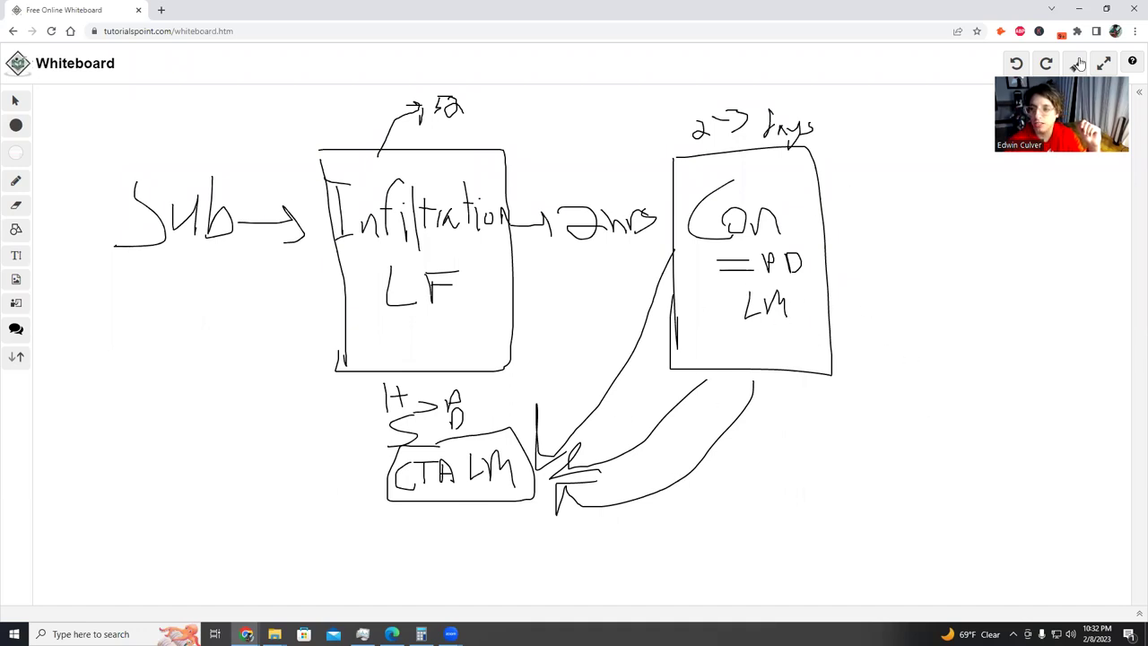
{"action": "left_click_drag", "start_coordinate": [794, 295], "coordinate": [810, 296]}
{"action": "left_click_drag", "start_coordinate": [803, 288], "coordinate": [803, 303]}
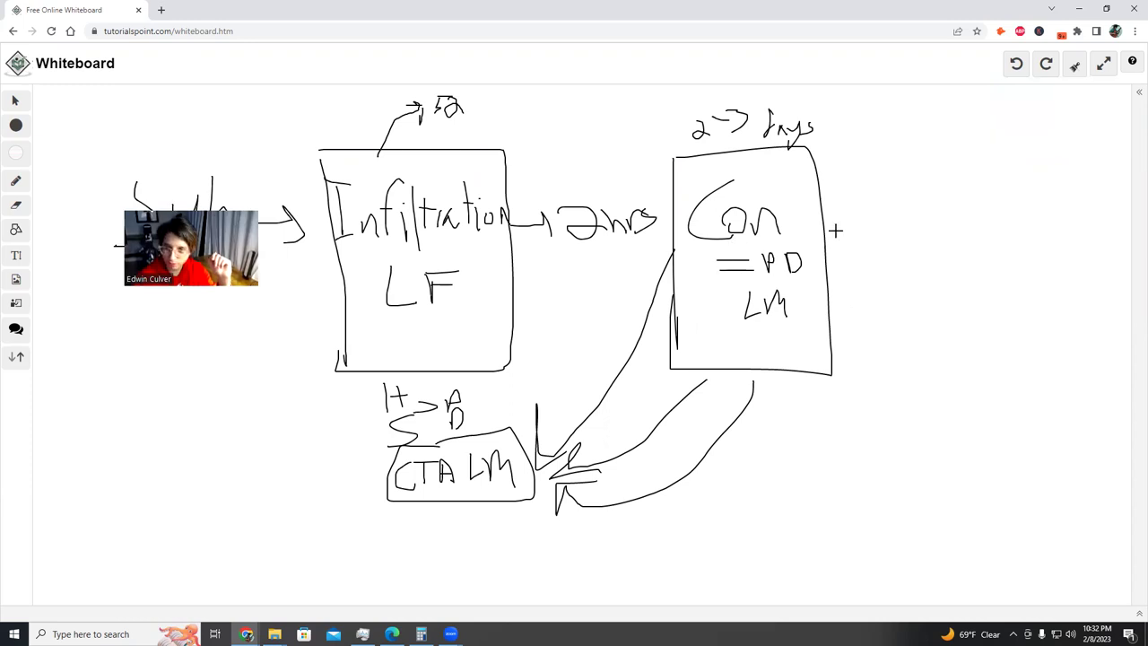
Draw an outgoing arrow from the Con box's right side and a small looping arrow beneath the CTA LM box.
{"action": "left_click_drag", "start_coordinate": [825, 216], "coordinate": [895, 216]}
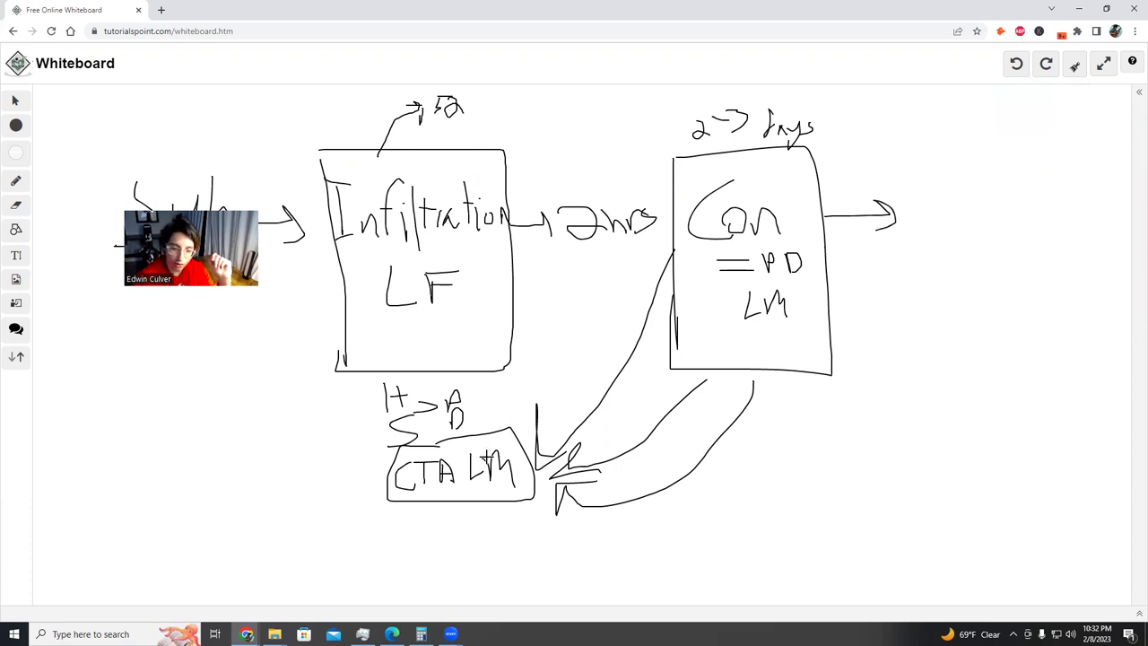
{"action": "mouse_move", "coordinate": [491, 506]}
{"action": "left_mouse_down"}
{"action": "mouse_move", "coordinate": [474, 530]}
{"action": "mouse_move", "coordinate": [446, 520]}
{"action": "left_mouse_up"}
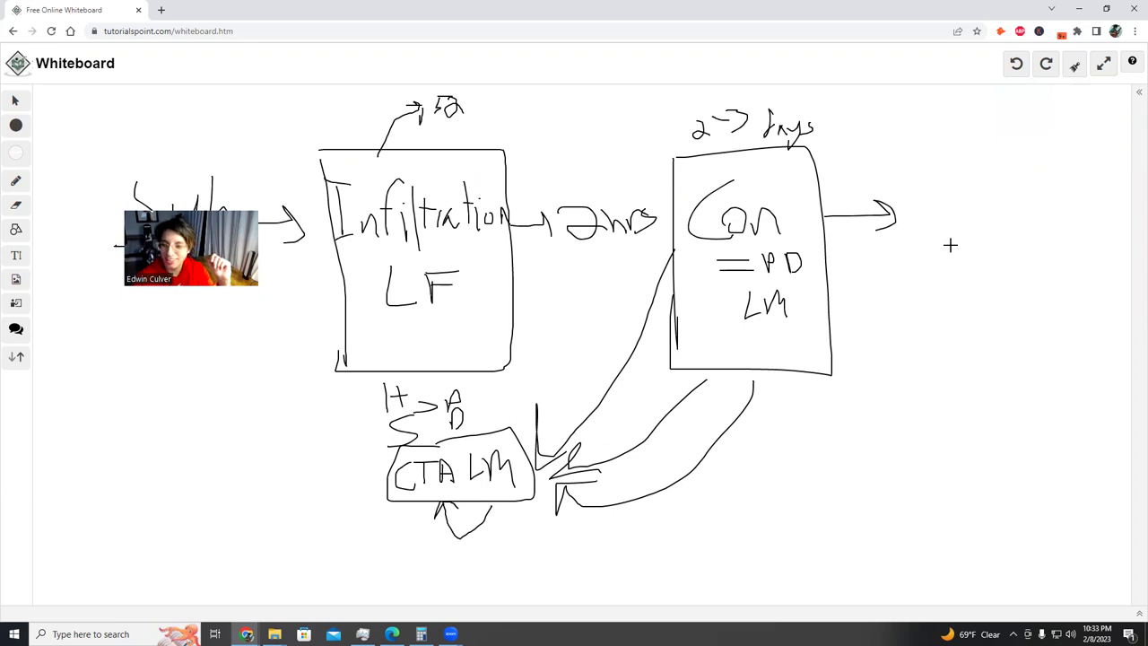
Draw a third tall box at the end of Con's outgoing arrow and handwrite CTA, = PD and CTA inside it.
{"action": "left_click_drag", "start_coordinate": [875, 151], "coordinate": [909, 366]}
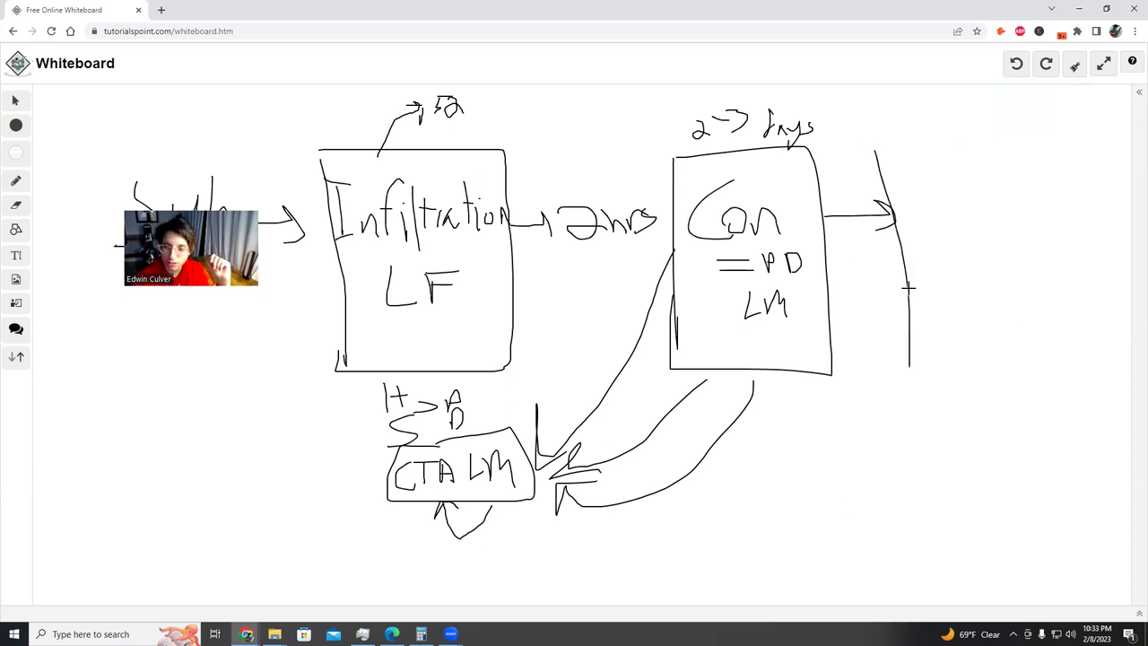
{"action": "mouse_move", "coordinate": [869, 150]}
{"action": "left_mouse_down"}
{"action": "mouse_move", "coordinate": [923, 149]}
{"action": "mouse_move", "coordinate": [992, 184]}
{"action": "mouse_move", "coordinate": [1031, 359]}
{"action": "mouse_move", "coordinate": [940, 371]}
{"action": "left_mouse_up"}
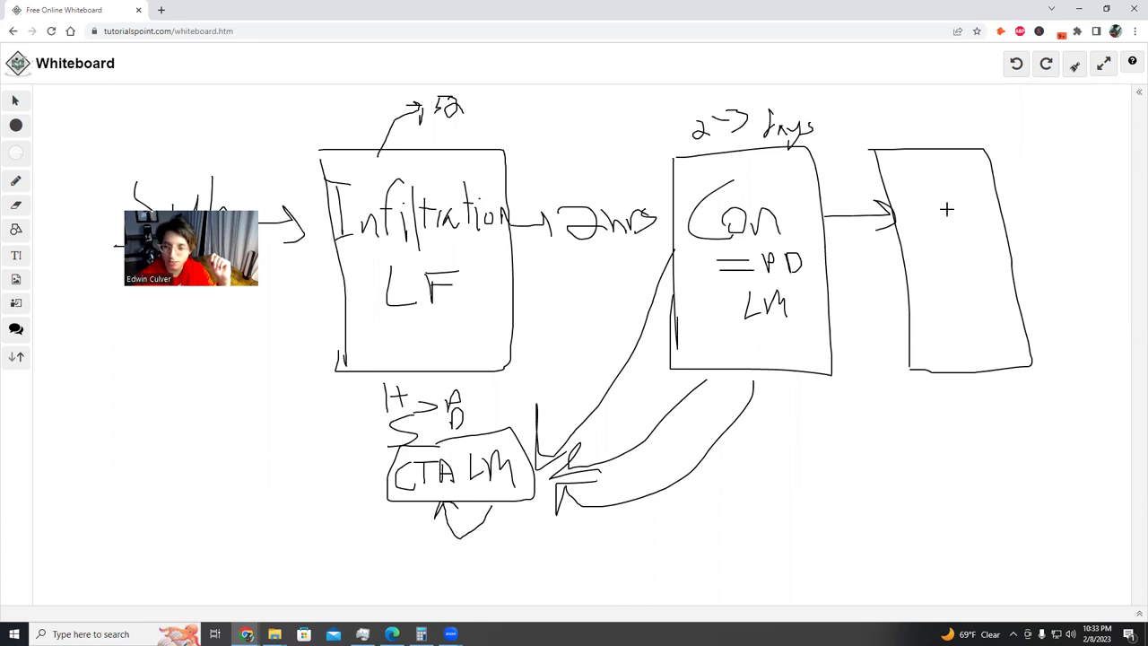
{"action": "mouse_move", "coordinate": [936, 184]}
{"action": "left_mouse_down"}
{"action": "mouse_move", "coordinate": [924, 192]}
{"action": "mouse_move", "coordinate": [942, 199]}
{"action": "mouse_move", "coordinate": [958, 180]}
{"action": "mouse_move", "coordinate": [965, 190]}
{"action": "left_mouse_up"}
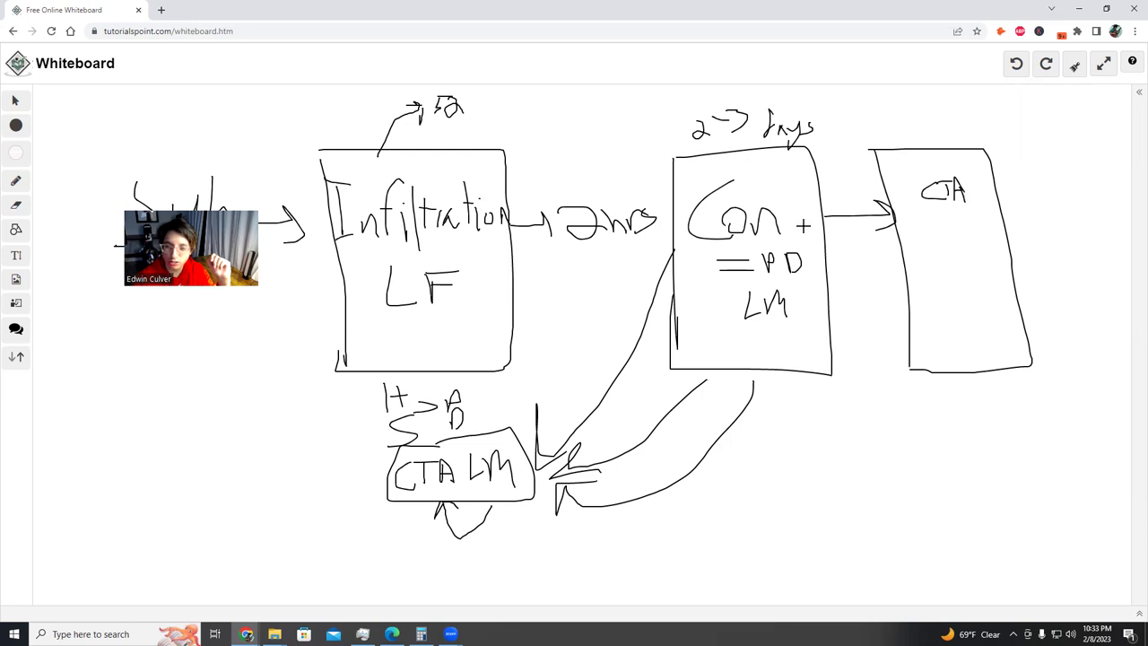
{"action": "mouse_move", "coordinate": [913, 240]}
{"action": "left_mouse_down"}
{"action": "mouse_move", "coordinate": [937, 238]}
{"action": "mouse_move", "coordinate": [952, 257]}
{"action": "mouse_move", "coordinate": [954, 236]}
{"action": "mouse_move", "coordinate": [974, 244]}
{"action": "left_mouse_up"}
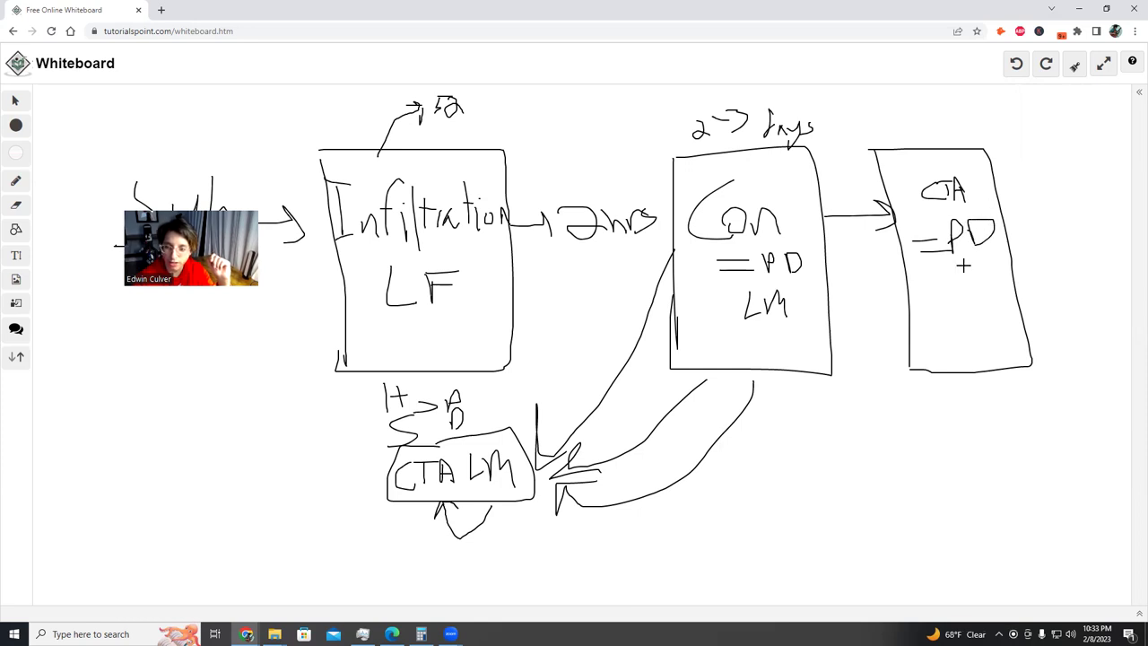
{"action": "mouse_move", "coordinate": [944, 287]}
{"action": "left_mouse_down"}
{"action": "mouse_move", "coordinate": [927, 304]}
{"action": "mouse_move", "coordinate": [956, 305]}
{"action": "mouse_move", "coordinate": [967, 287]}
{"action": "mouse_move", "coordinate": [958, 306]}
{"action": "mouse_move", "coordinate": [984, 303]}
{"action": "left_mouse_up"}
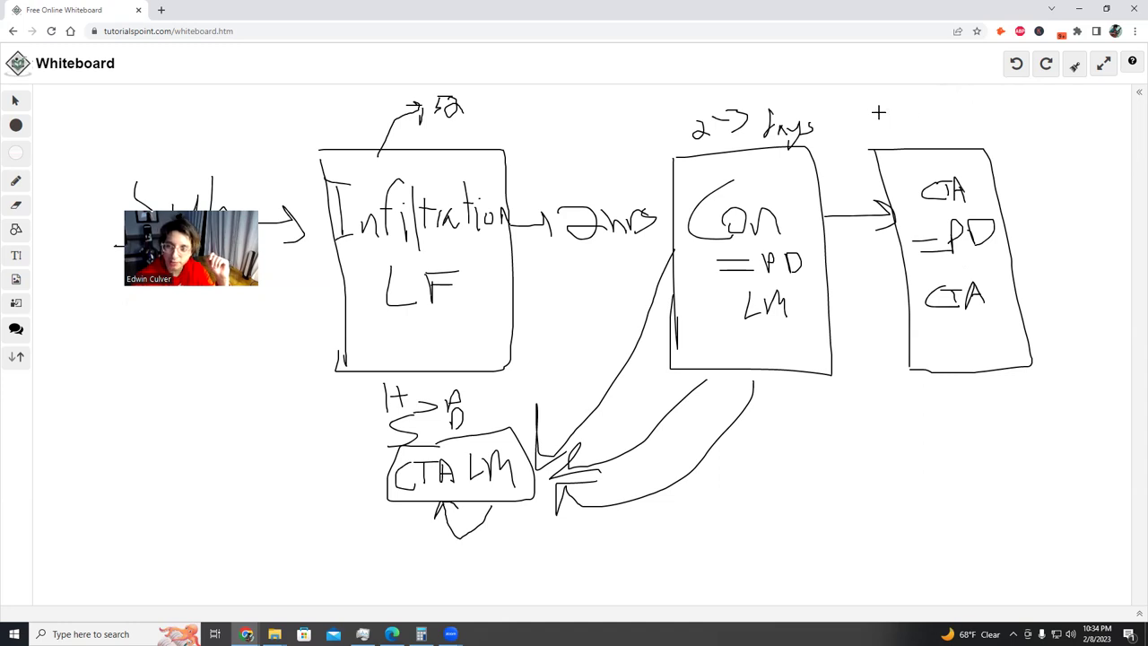
Handwrite 2-3 Day above the third tall box.
{"action": "mouse_move", "coordinate": [878, 112]}
{"action": "left_mouse_down"}
{"action": "mouse_move", "coordinate": [912, 131]}
{"action": "mouse_move", "coordinate": [936, 122]}
{"action": "mouse_move", "coordinate": [944, 140]}
{"action": "left_mouse_up"}
{"action": "mouse_move", "coordinate": [946, 115]}
{"action": "left_mouse_down"}
{"action": "mouse_move", "coordinate": [949, 135]}
{"action": "mouse_move", "coordinate": [986, 134]}
{"action": "left_mouse_up"}
{"action": "left_click_drag", "start_coordinate": [992, 117], "coordinate": [980, 144]}
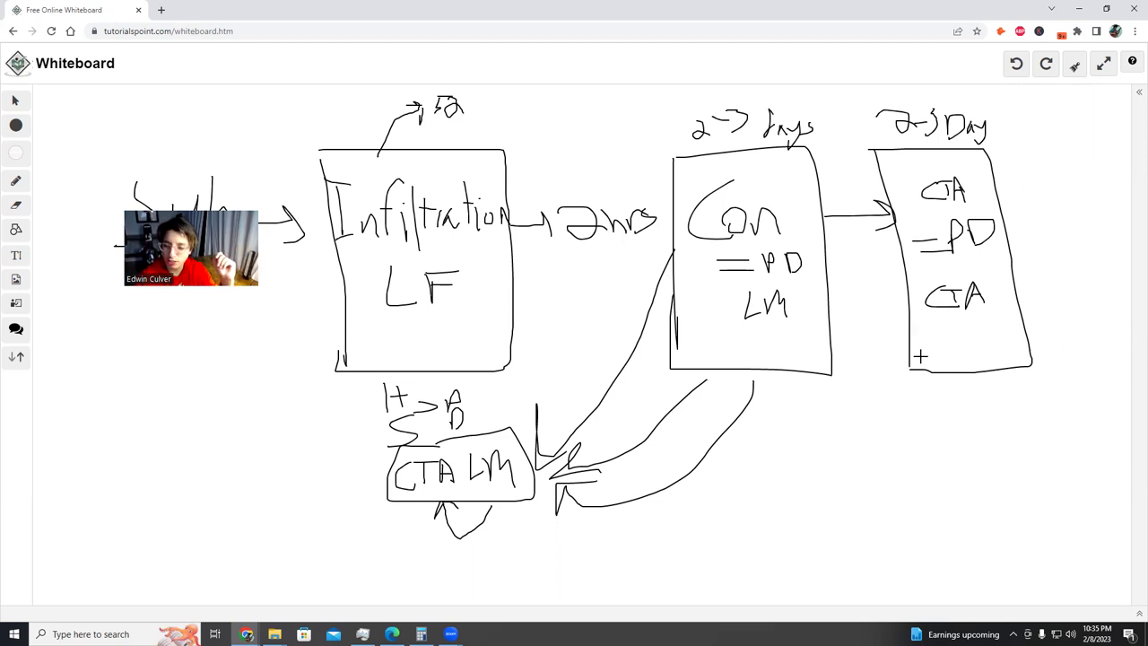
Add a short dash followed by U at the bottom of the third box, the Con box and the Infiltration box.
{"action": "left_click_drag", "start_coordinate": [920, 356], "coordinate": [986, 346]}
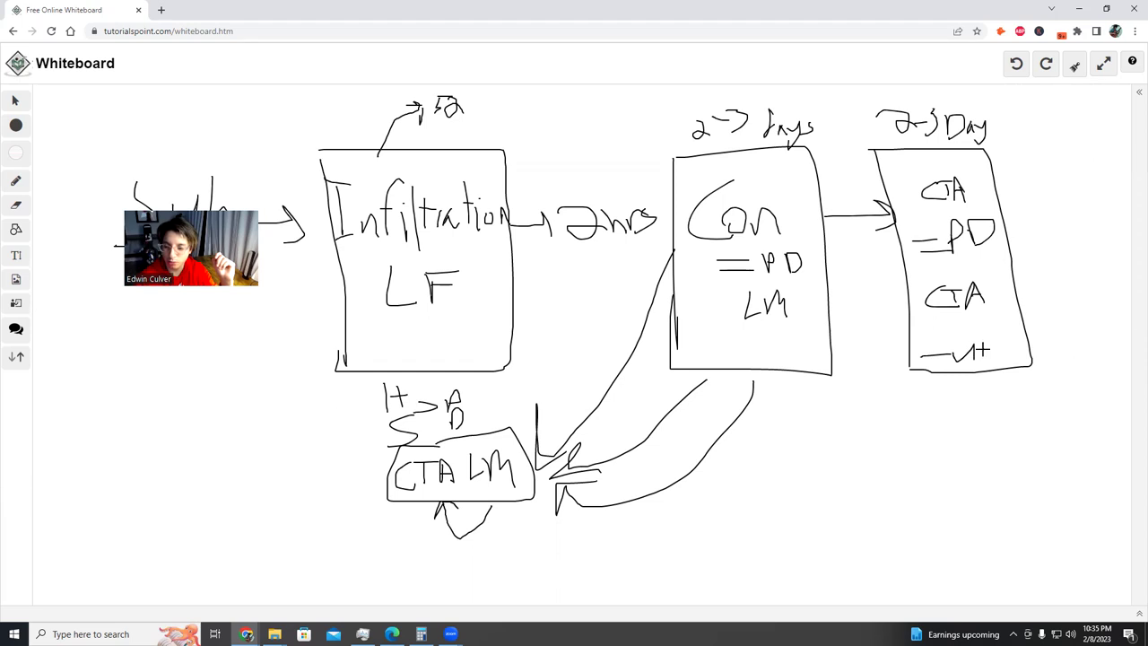
{"action": "left_click_drag", "start_coordinate": [684, 351], "coordinate": [727, 343]}
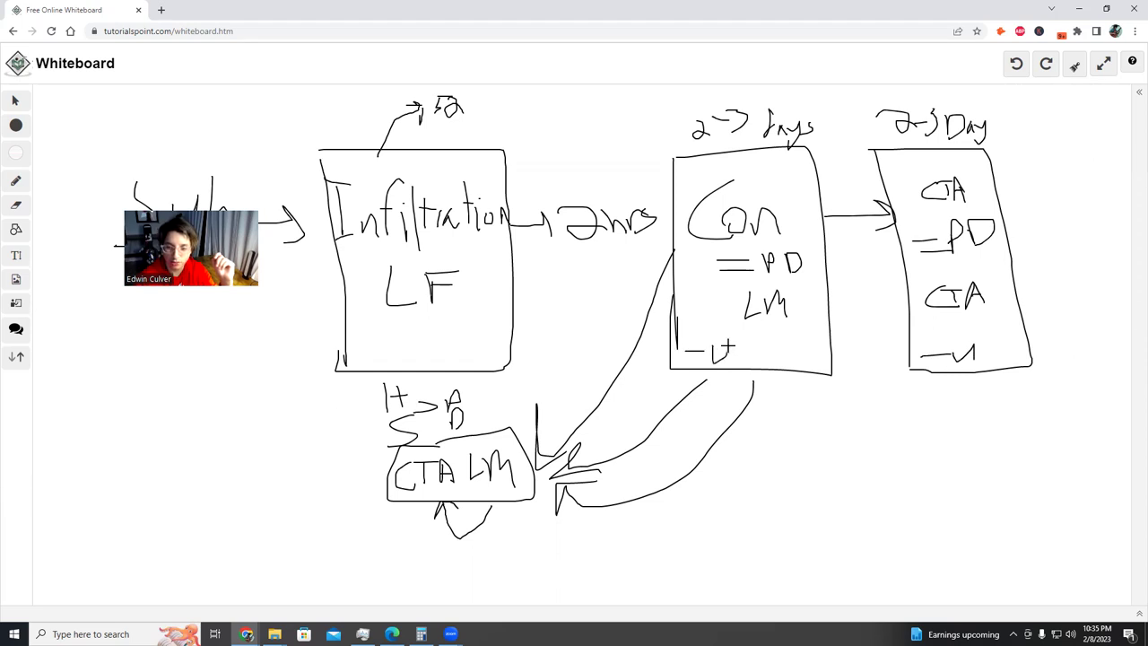
{"action": "left_click_drag", "start_coordinate": [379, 349], "coordinate": [467, 364]}
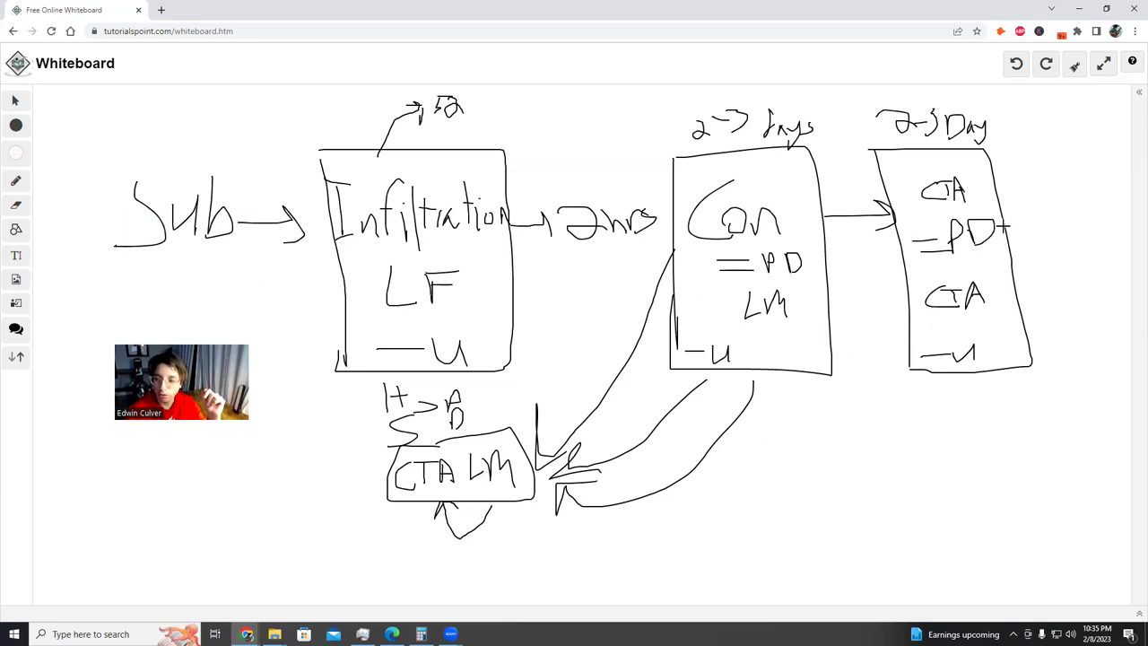
Draw a curved arrow from the third box's right side down to a new narrow box sketched beneath it.
{"action": "mouse_move", "coordinate": [1005, 229]}
{"action": "left_mouse_down"}
{"action": "mouse_move", "coordinate": [1062, 279]}
{"action": "mouse_move", "coordinate": [940, 452]}
{"action": "mouse_move", "coordinate": [909, 469]}
{"action": "mouse_move", "coordinate": [926, 415]}
{"action": "left_mouse_up"}
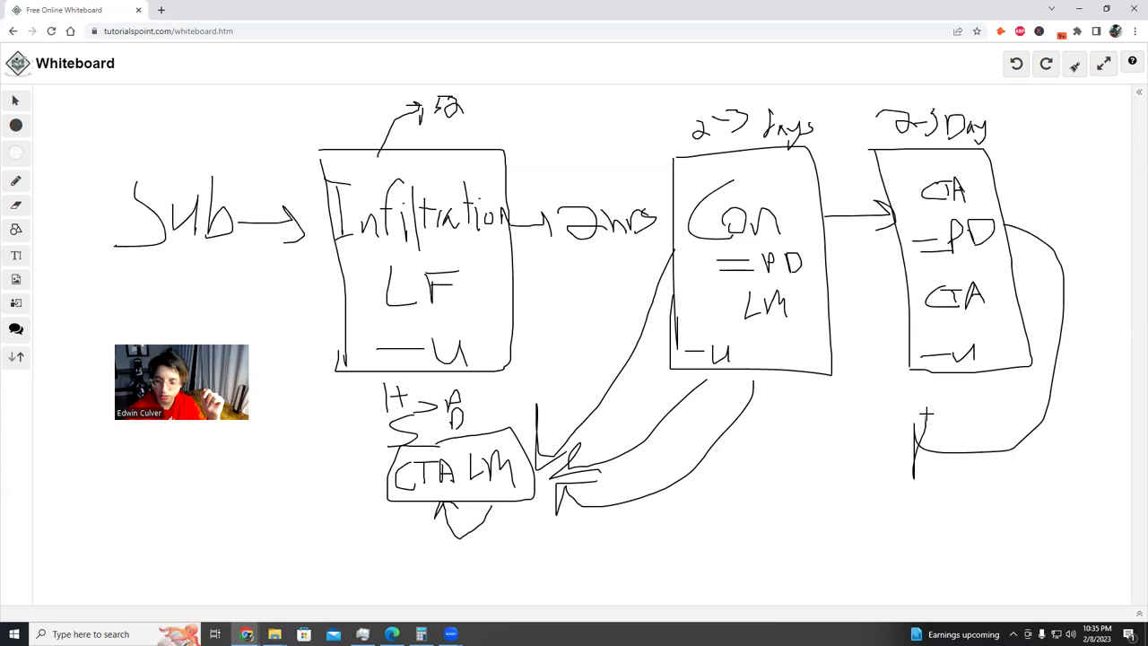
{"action": "left_click_drag", "start_coordinate": [844, 435], "coordinate": [856, 603]}
{"action": "mouse_move", "coordinate": [868, 418]}
{"action": "left_mouse_down"}
{"action": "mouse_move", "coordinate": [921, 444]}
{"action": "mouse_move", "coordinate": [938, 600]}
{"action": "mouse_move", "coordinate": [852, 524]}
{"action": "mouse_move", "coordinate": [849, 420]}
{"action": "left_mouse_up"}
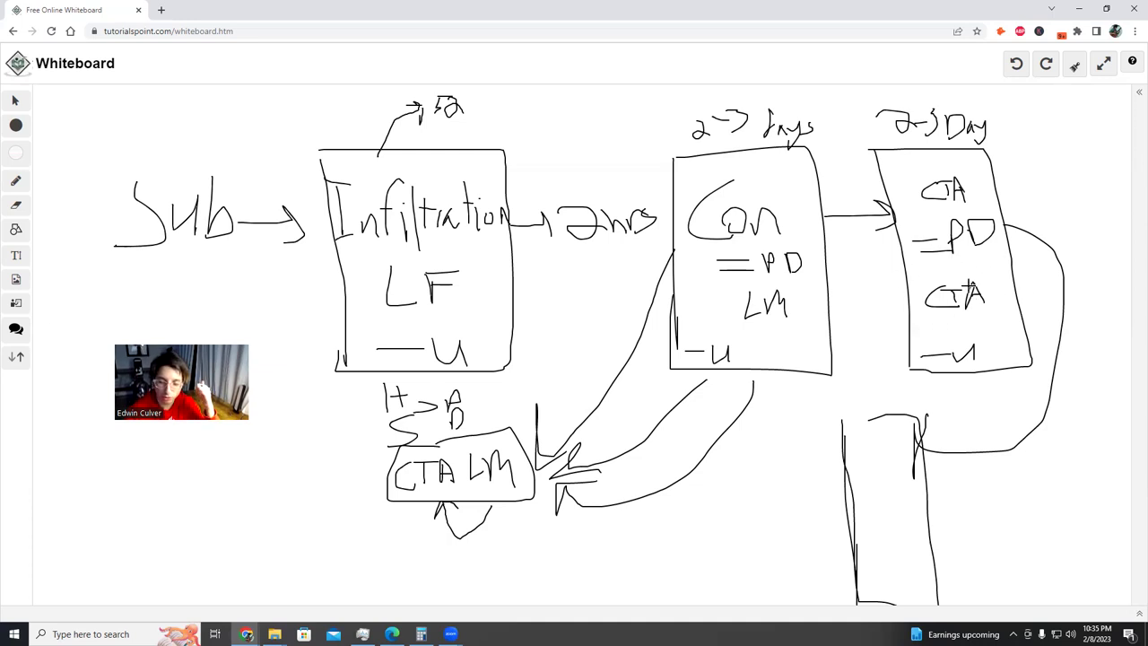
Handwrite WD, D and CTA inside the narrow lower box and note F S S above it.
{"action": "mouse_move", "coordinate": [861, 439]}
{"action": "left_mouse_down"}
{"action": "mouse_move", "coordinate": [878, 456]}
{"action": "mouse_move", "coordinate": [889, 446]}
{"action": "mouse_move", "coordinate": [900, 476]}
{"action": "left_mouse_up"}
{"action": "left_click_drag", "start_coordinate": [923, 431], "coordinate": [910, 467]}
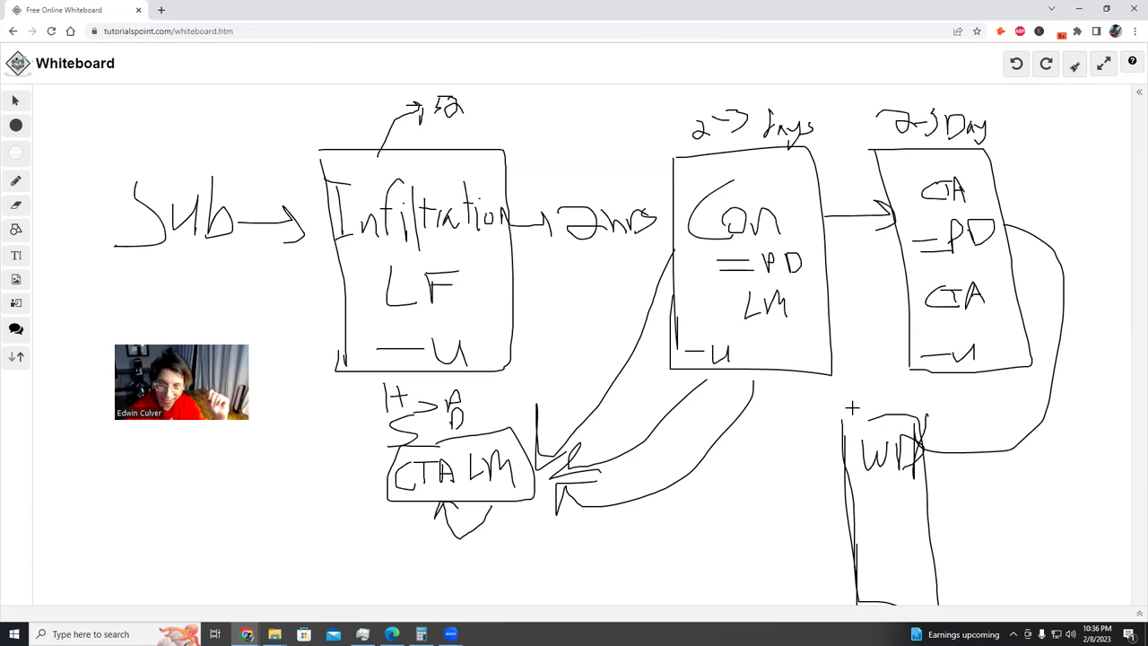
{"action": "mouse_move", "coordinate": [847, 395]}
{"action": "left_mouse_down"}
{"action": "mouse_move", "coordinate": [848, 411]}
{"action": "mouse_move", "coordinate": [900, 409]}
{"action": "left_mouse_up"}
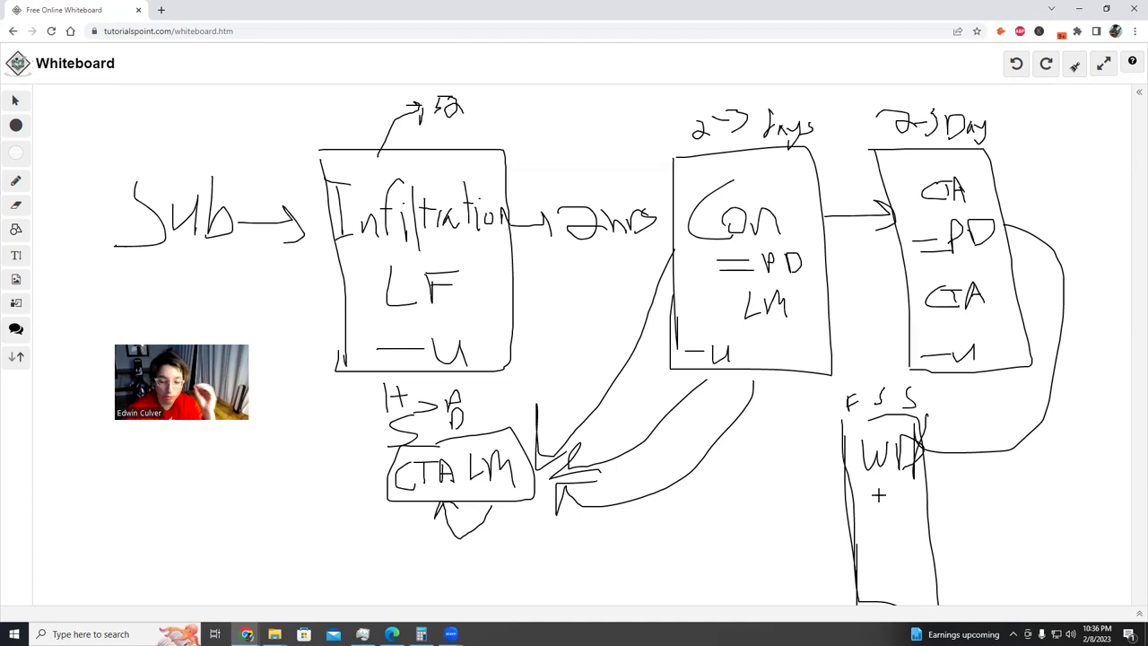
{"action": "mouse_move", "coordinate": [876, 484]}
{"action": "left_mouse_down"}
{"action": "mouse_move", "coordinate": [897, 491]}
{"action": "mouse_move", "coordinate": [895, 509]}
{"action": "mouse_move", "coordinate": [875, 507]}
{"action": "mouse_move", "coordinate": [883, 557]}
{"action": "mouse_move", "coordinate": [909, 545]}
{"action": "left_mouse_up"}
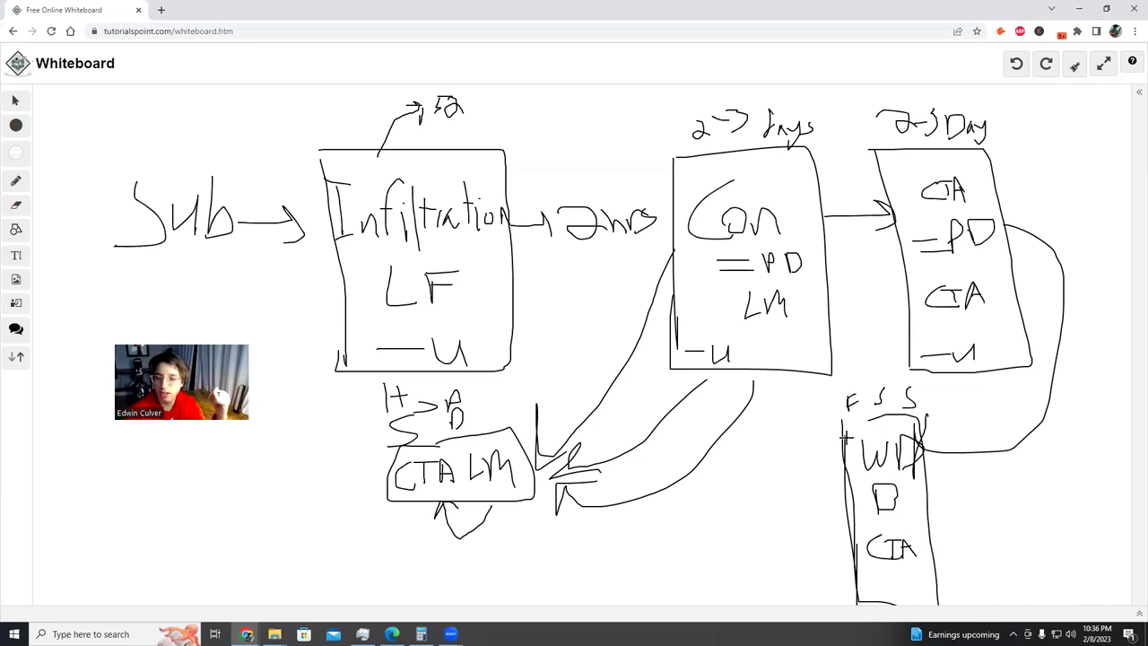
Close the narrow box's top edge and draw an arrow from its left side to a handwritten 6x.
{"action": "left_click_drag", "start_coordinate": [866, 420], "coordinate": [926, 415]}
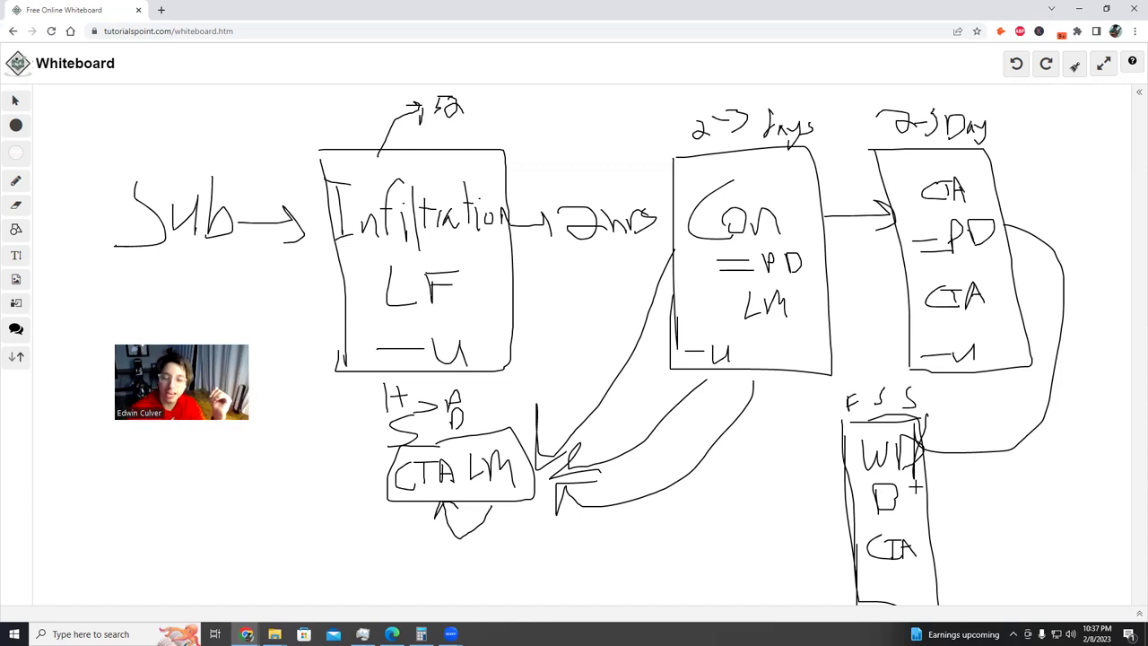
{"action": "mouse_move", "coordinate": [843, 492]}
{"action": "left_mouse_down"}
{"action": "mouse_move", "coordinate": [748, 522]}
{"action": "mouse_move", "coordinate": [763, 520]}
{"action": "left_mouse_up"}
{"action": "mouse_move", "coordinate": [692, 528]}
{"action": "left_mouse_down"}
{"action": "mouse_move", "coordinate": [708, 554]}
{"action": "mouse_move", "coordinate": [734, 556]}
{"action": "mouse_move", "coordinate": [705, 572]}
{"action": "left_mouse_up"}
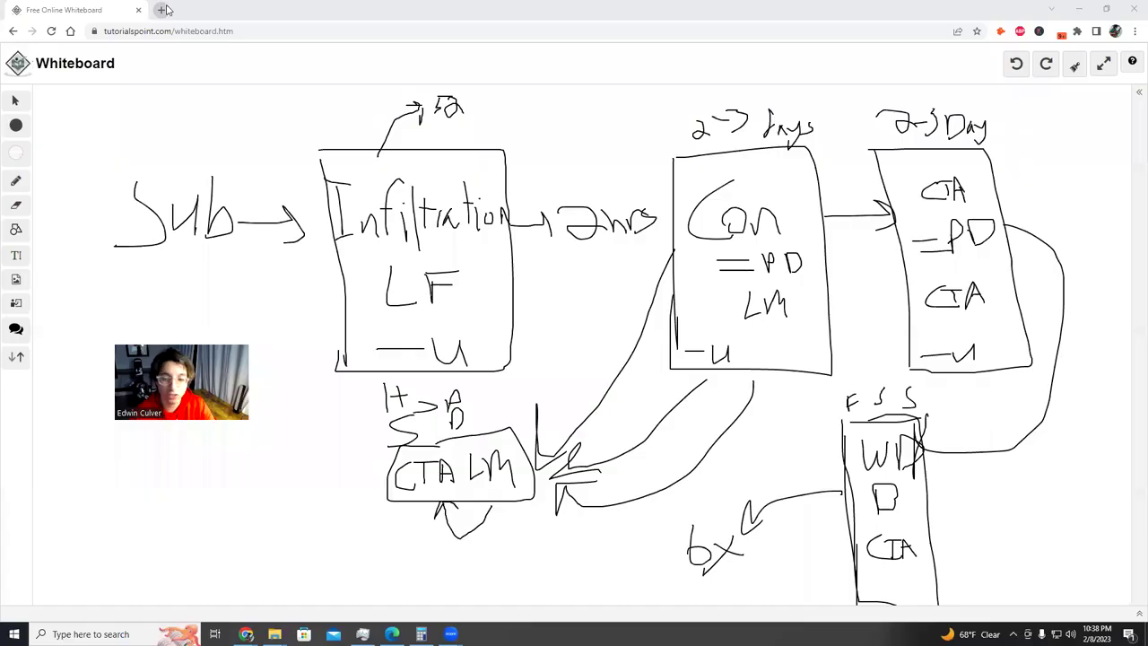
Open sirenfox.com in a new browser tab and look over its Google ads workshop landing page.
{"action": "left_click", "coordinate": [162, 9]}
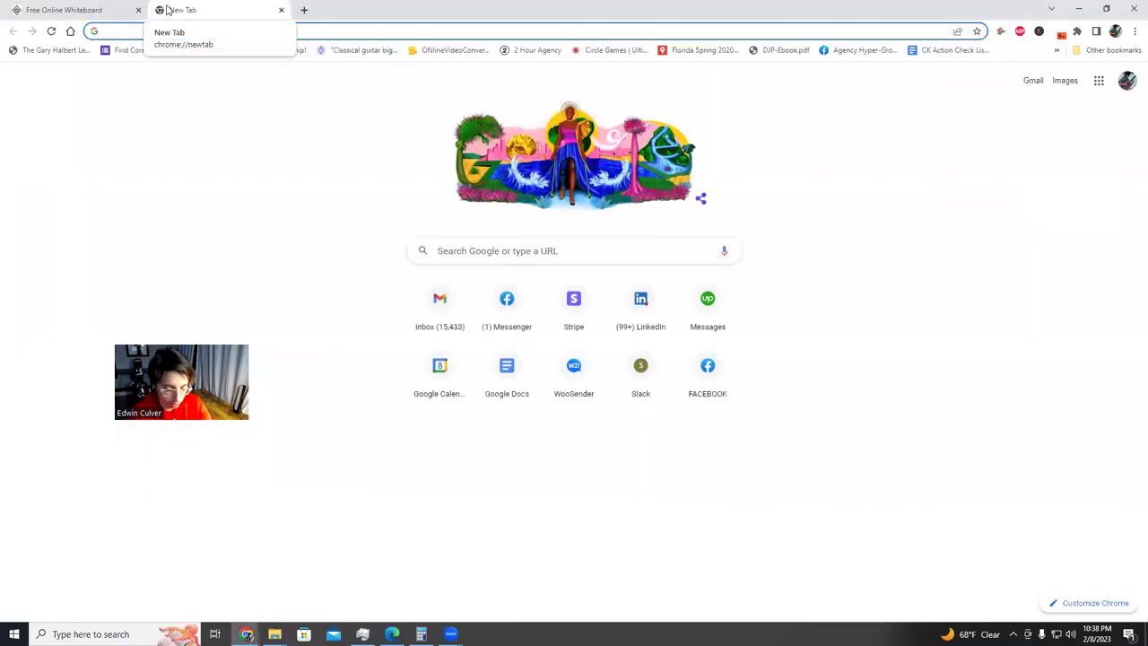
{"action": "type", "text": "sir"}
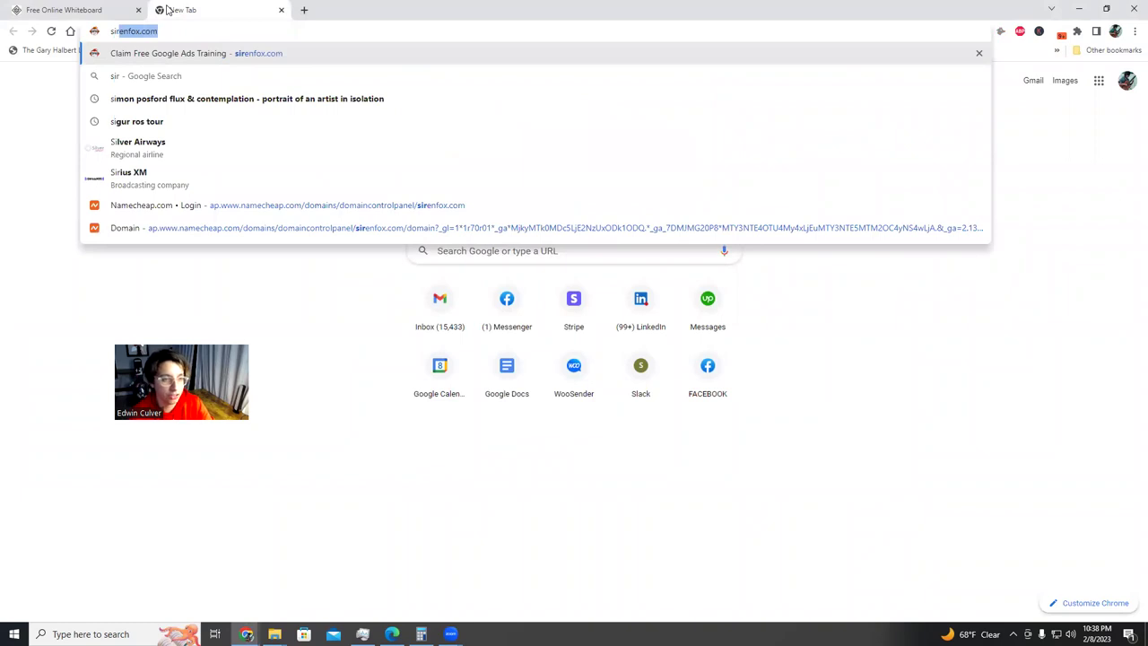
{"action": "key", "text": "Return"}
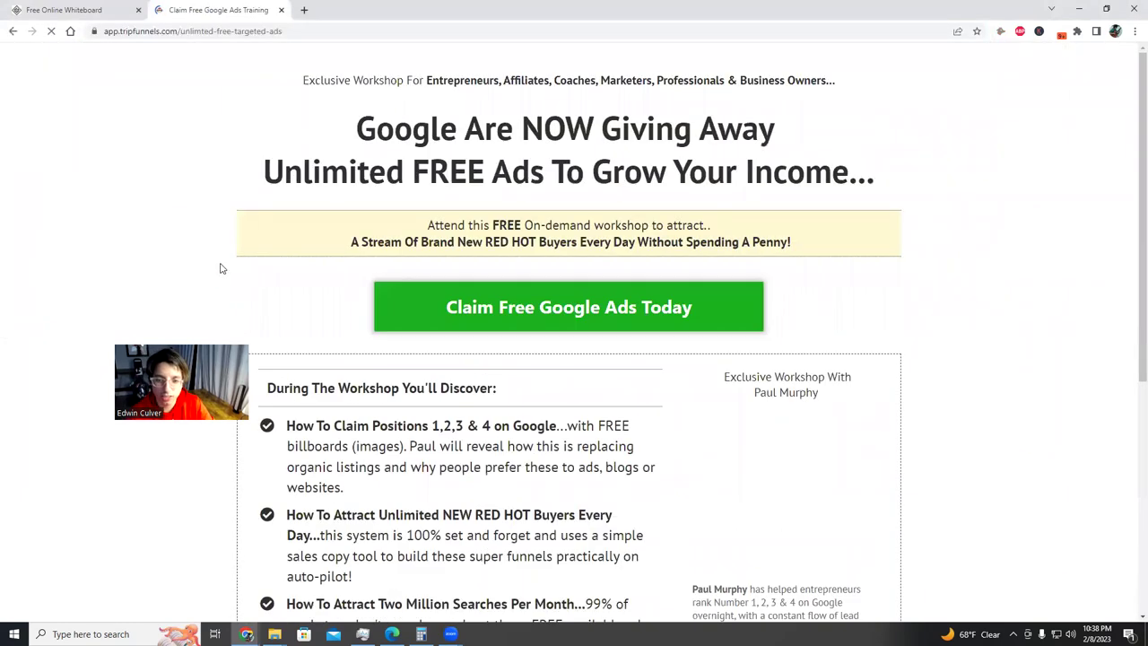
{"action": "scroll", "coordinate": [802, 405], "scroll_direction": "down", "scroll_amount": 3}
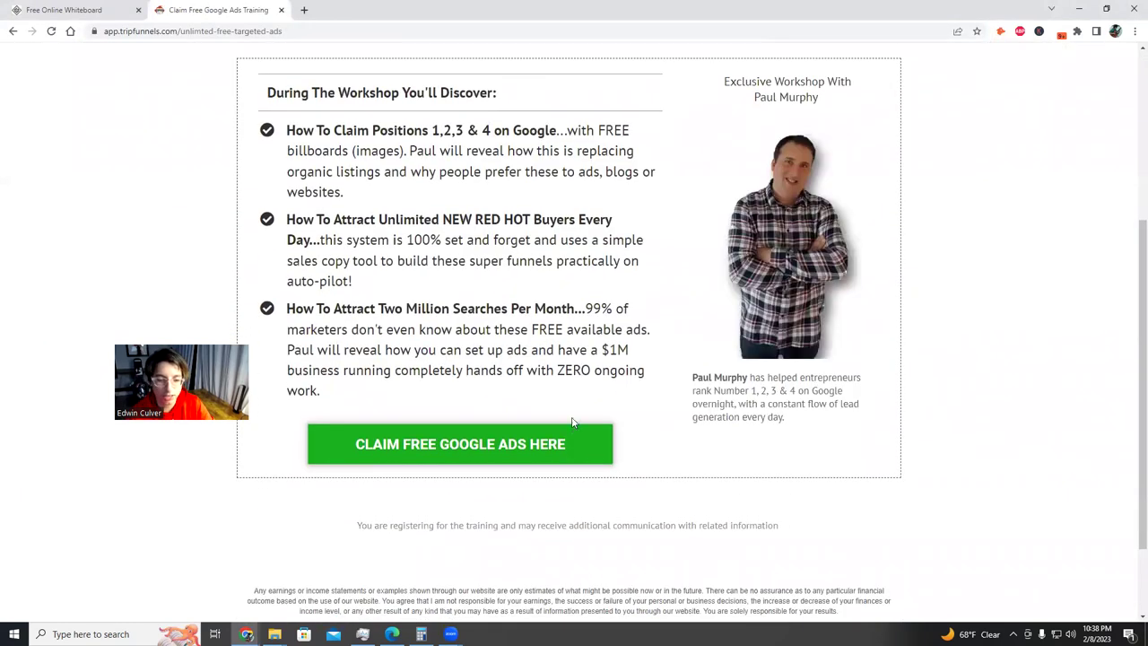
{"action": "scroll", "coordinate": [543, 399], "scroll_direction": "up", "scroll_amount": 3}
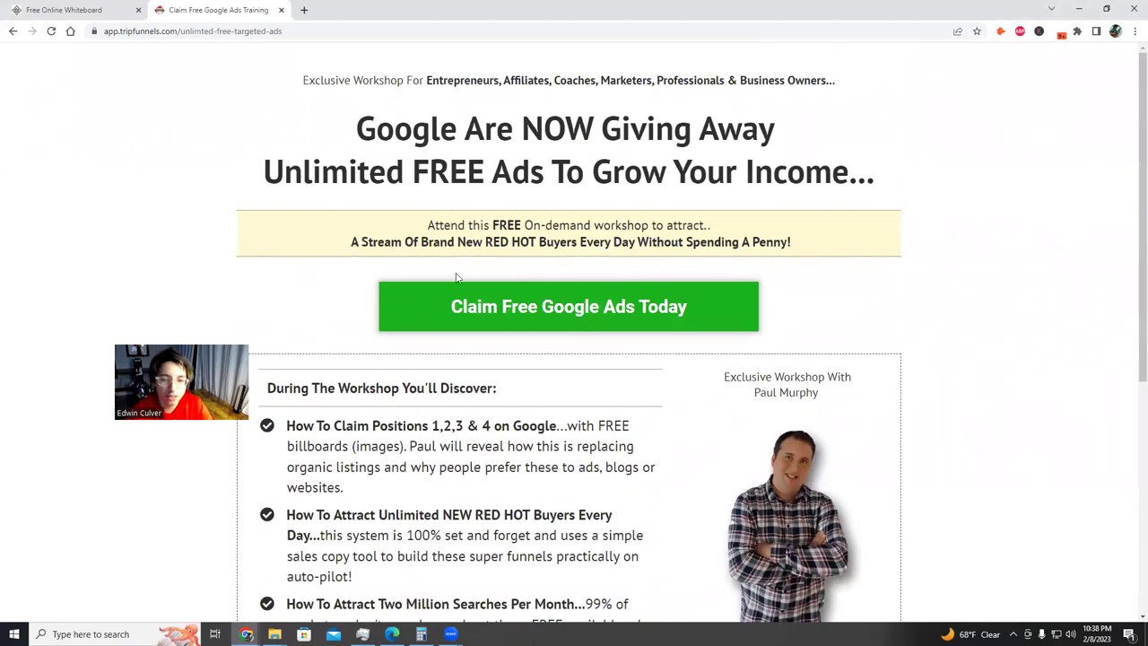
Back on the whiteboard, draw three arrows above and three below pointing at Sub, and circle the A and D under Infiltration.
{"action": "left_click", "coordinate": [79, 9]}
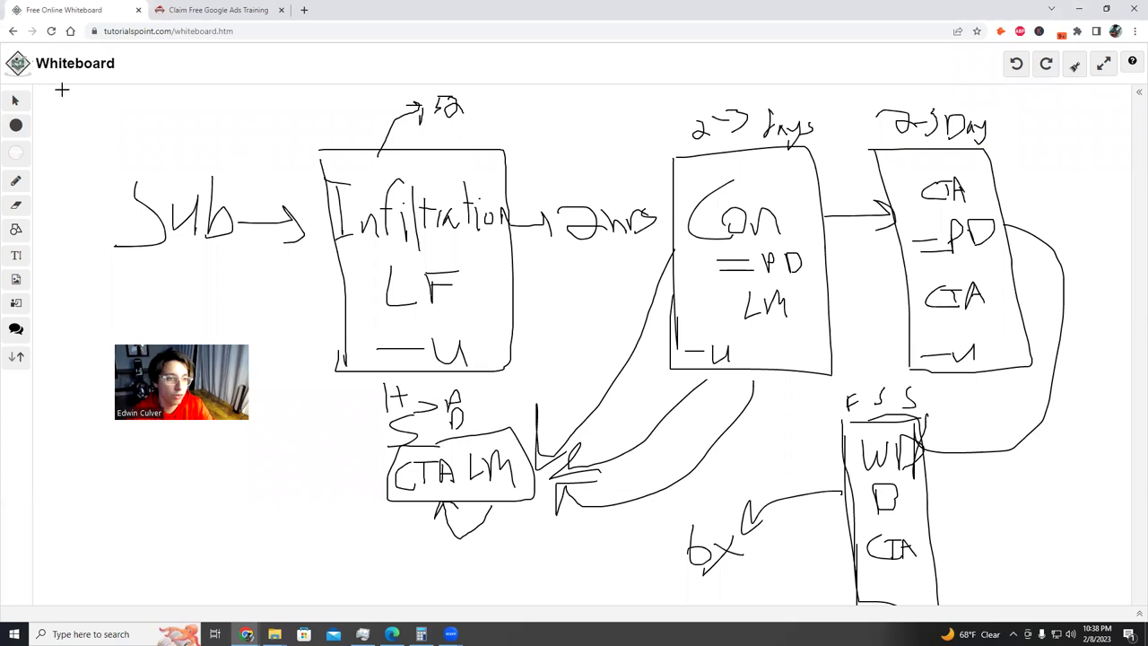
{"action": "mouse_move", "coordinate": [96, 112]}
{"action": "left_mouse_down"}
{"action": "mouse_move", "coordinate": [157, 174]}
{"action": "mouse_move", "coordinate": [185, 133]}
{"action": "mouse_move", "coordinate": [183, 170]}
{"action": "mouse_move", "coordinate": [225, 161]}
{"action": "left_mouse_up"}
{"action": "mouse_move", "coordinate": [293, 109]}
{"action": "left_mouse_down"}
{"action": "mouse_move", "coordinate": [280, 166]}
{"action": "mouse_move", "coordinate": [254, 182]}
{"action": "mouse_move", "coordinate": [274, 192]}
{"action": "left_mouse_up"}
{"action": "mouse_move", "coordinate": [261, 330]}
{"action": "left_mouse_down"}
{"action": "mouse_move", "coordinate": [216, 259]}
{"action": "mouse_move", "coordinate": [290, 259]}
{"action": "left_mouse_up"}
{"action": "left_click_drag", "start_coordinate": [101, 325], "coordinate": [185, 262]}
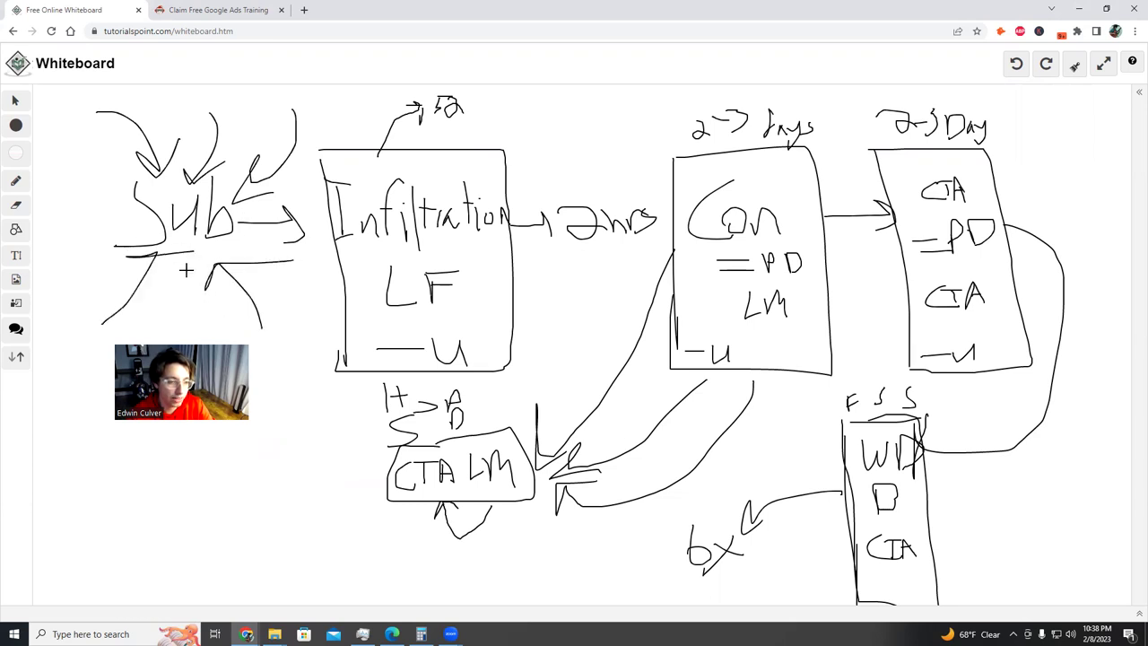
{"action": "mouse_move", "coordinate": [158, 325]}
{"action": "left_mouse_down"}
{"action": "mouse_move", "coordinate": [188, 253]}
{"action": "mouse_move", "coordinate": [208, 259]}
{"action": "left_mouse_up"}
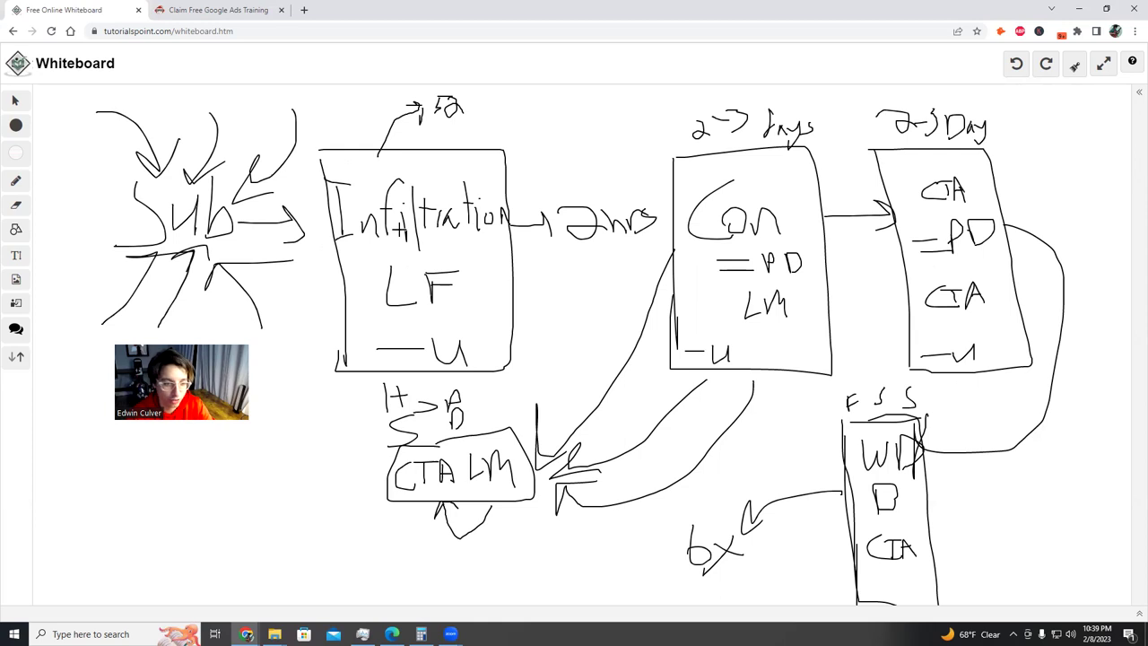
{"action": "mouse_move", "coordinate": [456, 382]}
{"action": "left_mouse_down"}
{"action": "mouse_move", "coordinate": [462, 422]}
{"action": "mouse_move", "coordinate": [449, 431]}
{"action": "mouse_move", "coordinate": [459, 408]}
{"action": "mouse_move", "coordinate": [466, 422]}
{"action": "mouse_move", "coordinate": [453, 404]}
{"action": "mouse_move", "coordinate": [459, 420]}
{"action": "mouse_move", "coordinate": [467, 405]}
{"action": "mouse_move", "coordinate": [457, 418]}
{"action": "left_mouse_up"}
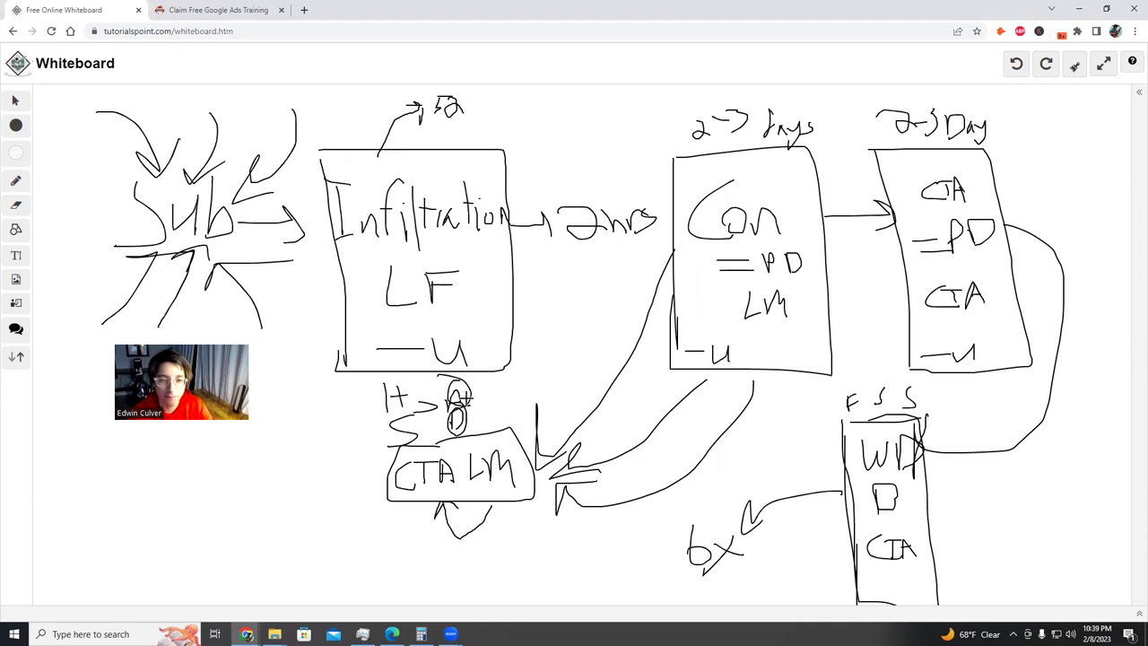
Review the Google ads workshop landing page again and return to the whiteboard.
{"action": "left_click", "coordinate": [224, 8]}
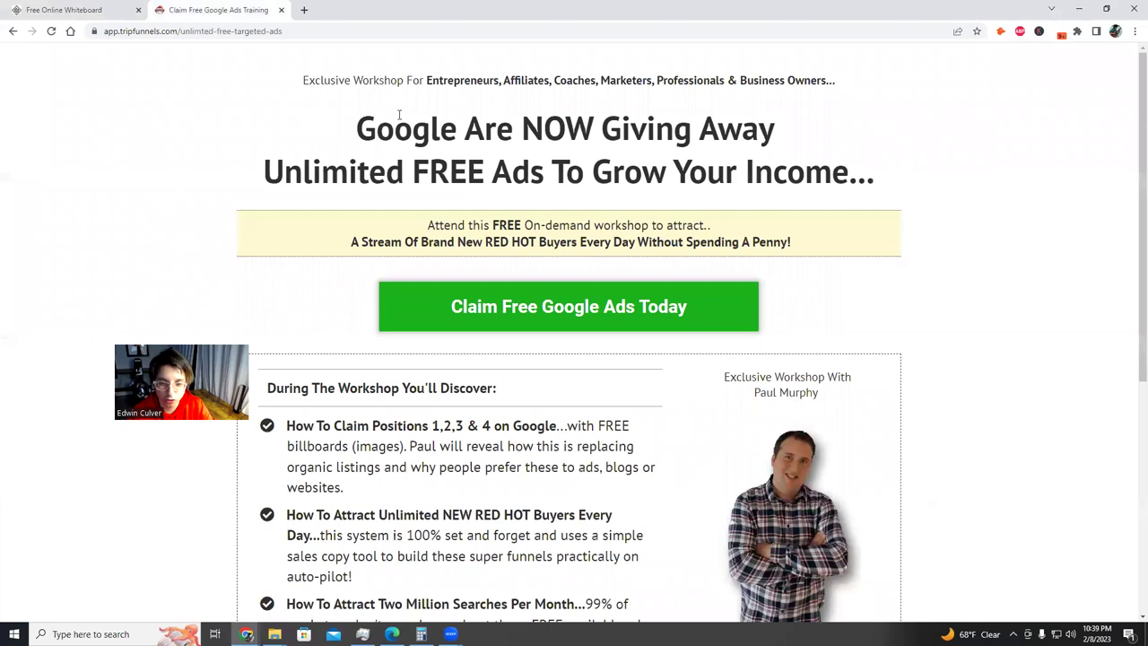
{"action": "scroll", "coordinate": [330, 149], "scroll_direction": "down", "scroll_amount": 3}
{"action": "scroll", "coordinate": [700, 318], "scroll_direction": "up", "scroll_amount": 3}
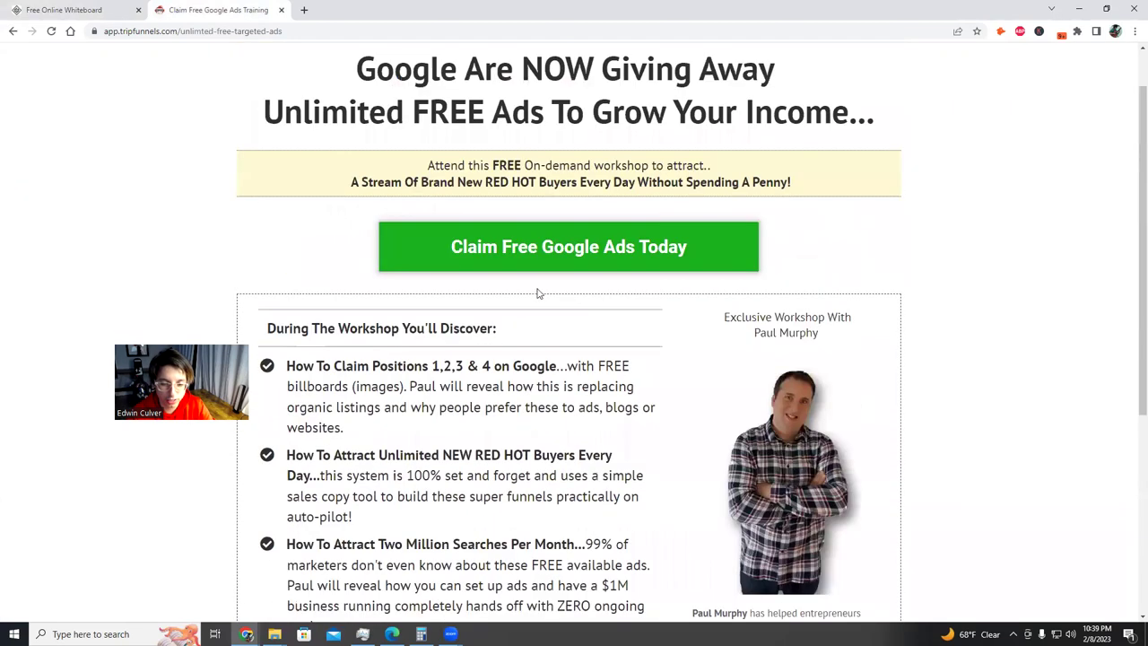
{"action": "left_click", "coordinate": [65, 7]}
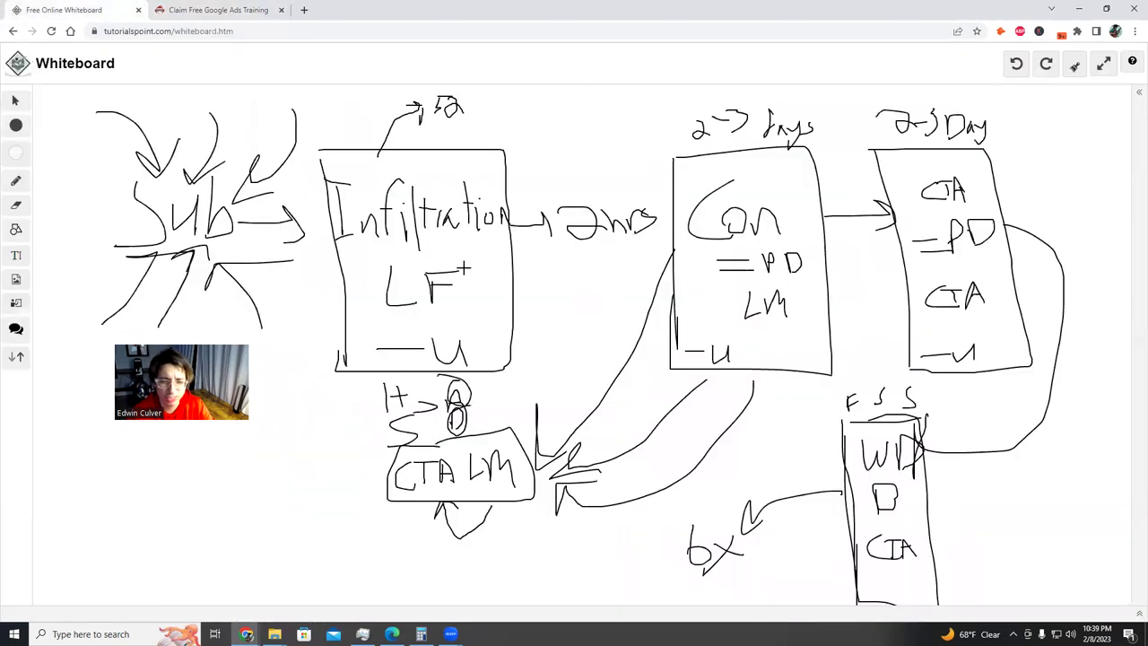